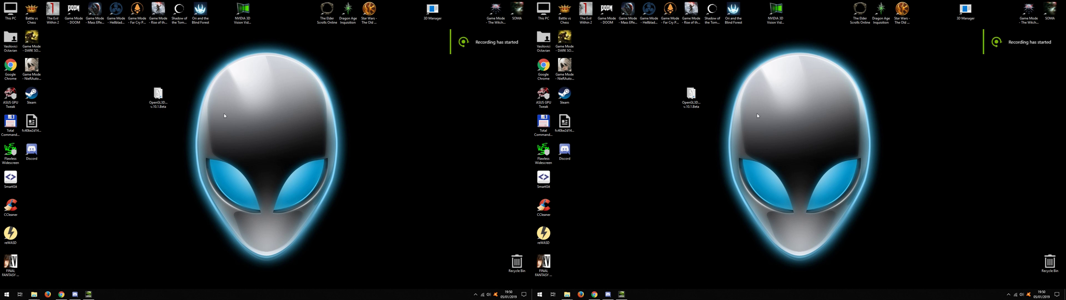
Open the OpenGL3DVision wrapper folder and view 3DVisionWrapper.ini's Depth_3D section
{"action": "double_click", "coordinate": [699, 104]}
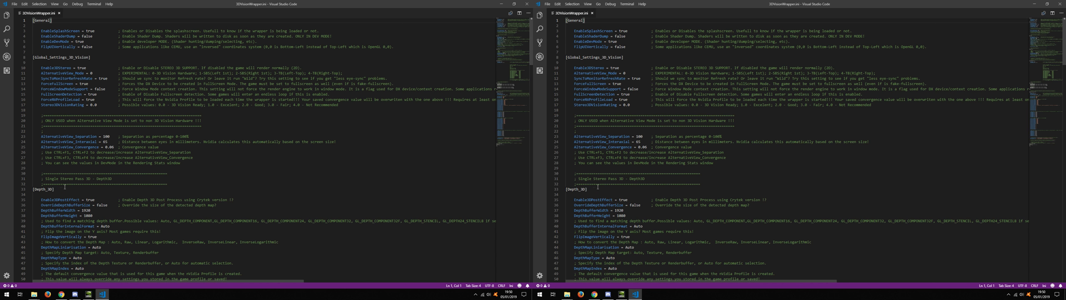
{"action": "left_click", "coordinate": [99, 187]}
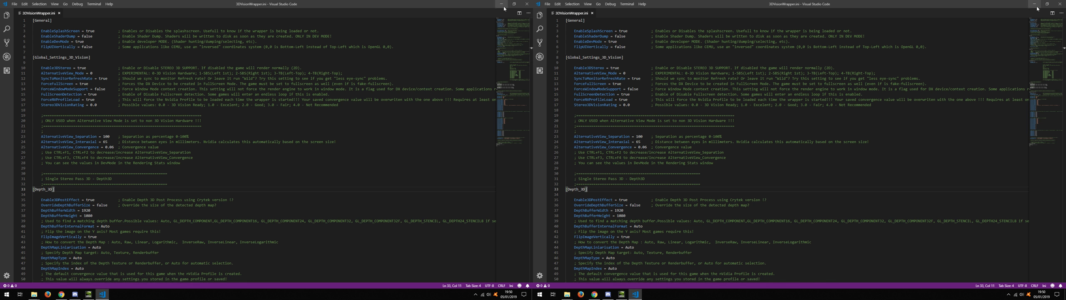
Close the editor and arrange the DOOM game folder and wrapper folder windows side by side
{"action": "key", "text": "alt+F4"}
{"action": "left_click", "coordinate": [276, 124]}
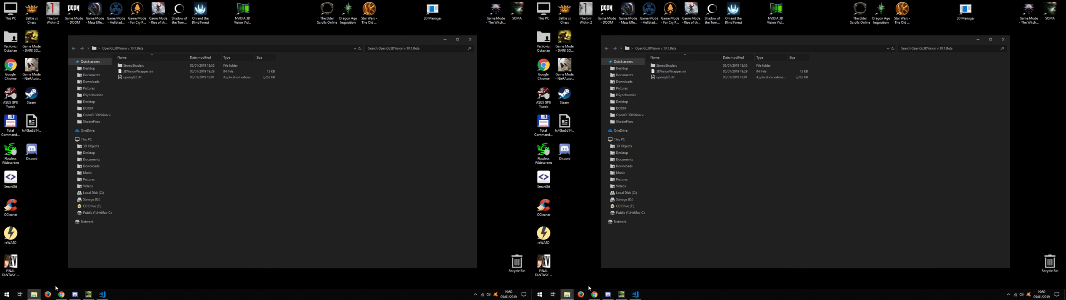
{"action": "left_click", "coordinate": [568, 294]}
{"action": "left_click", "coordinate": [583, 267]}
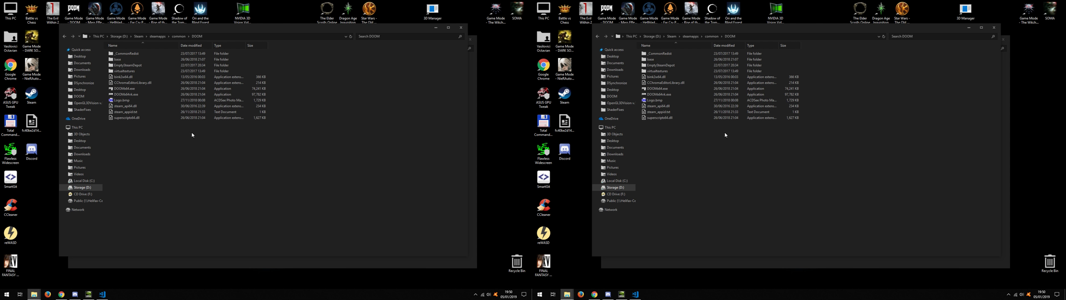
{"action": "left_click_drag", "start_coordinate": [732, 29], "coordinate": [661, 8]}
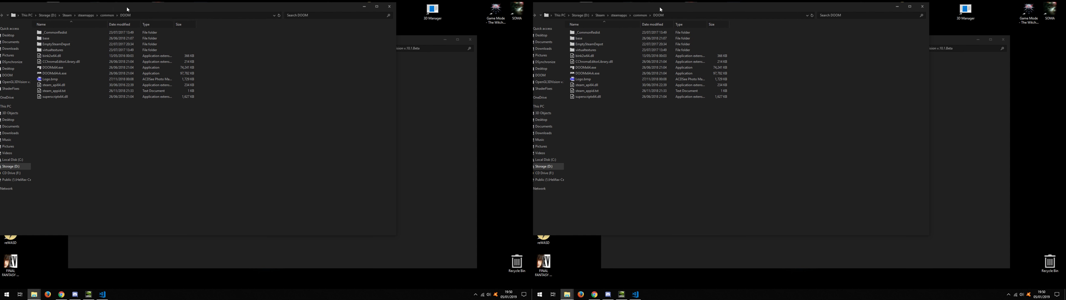
{"action": "left_click", "coordinate": [942, 94]}
{"action": "left_click_drag", "start_coordinate": [818, 40], "coordinate": [823, 39]}
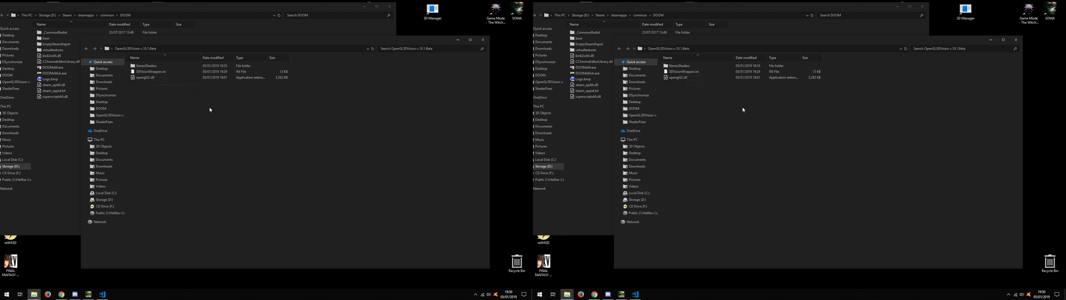
Copy all wrapper files into the DOOM game folder and select the copied 3DVisionWrapper.ini
{"action": "key", "text": "ctrl+a"}
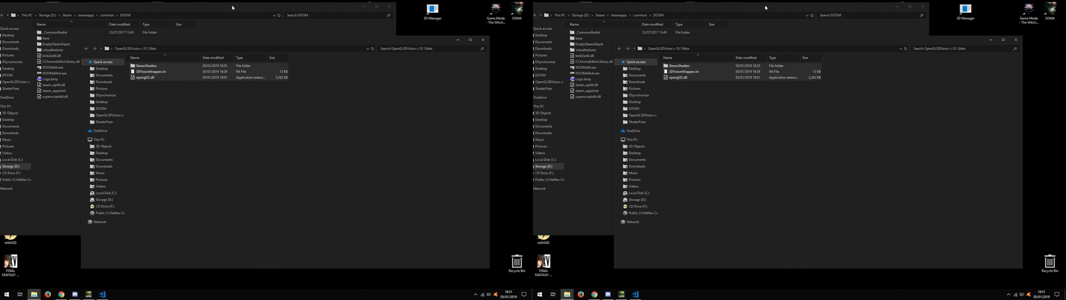
{"action": "left_click", "coordinate": [181, 109]}
{"action": "key", "text": "ctrl+v"}
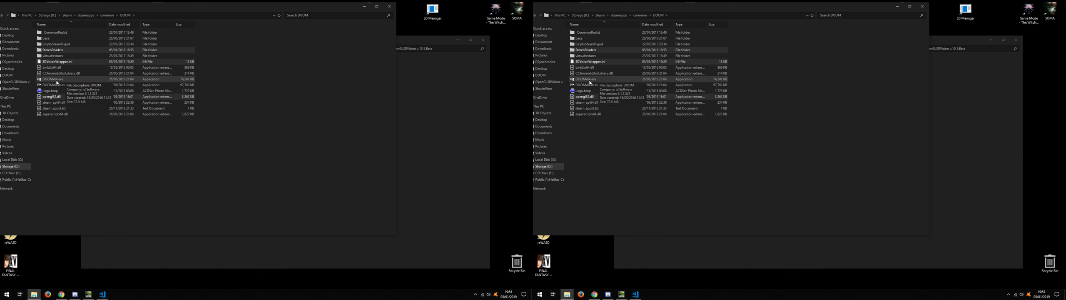
{"action": "left_click", "coordinate": [142, 159]}
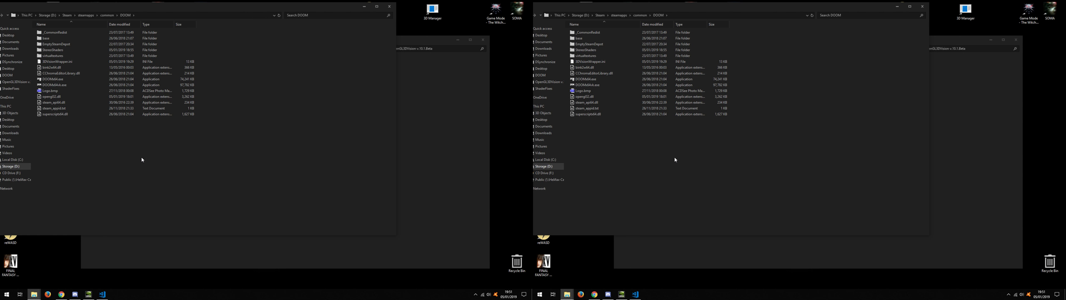
{"action": "left_click", "coordinate": [595, 64]}
{"action": "double_click", "coordinate": [595, 62]}
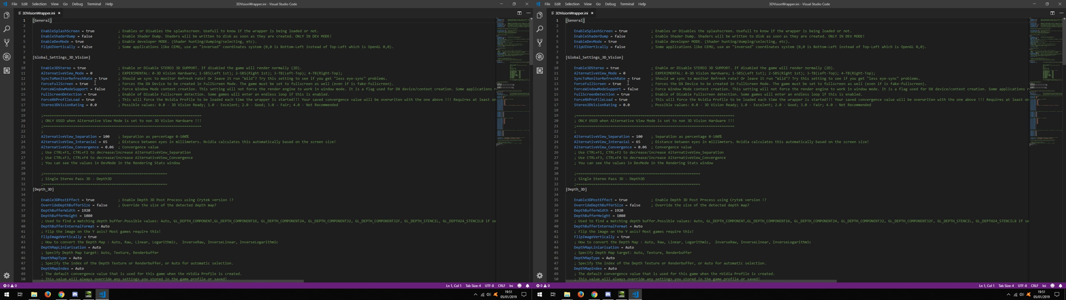
{"action": "mouse_move", "coordinate": [55, 41]}
{"action": "left_mouse_down"}
{"action": "mouse_move", "coordinate": [83, 42]}
{"action": "mouse_move", "coordinate": [44, 42]}
{"action": "left_mouse_up"}
{"action": "double_click", "coordinate": [79, 42]}
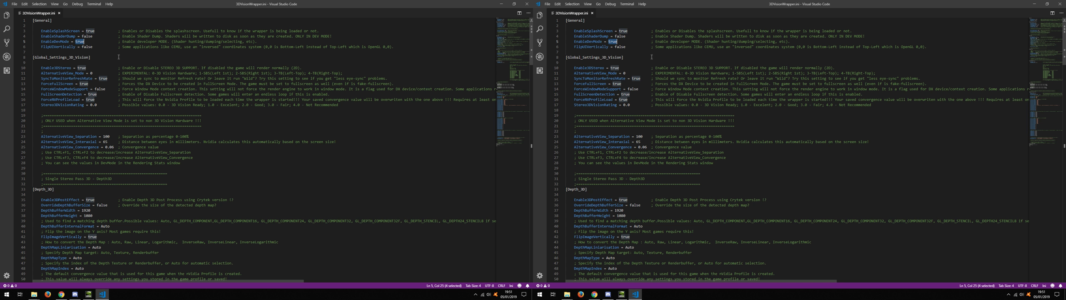
{"action": "scroll", "coordinate": [119, 60], "scroll_direction": "down", "scroll_amount": 1}
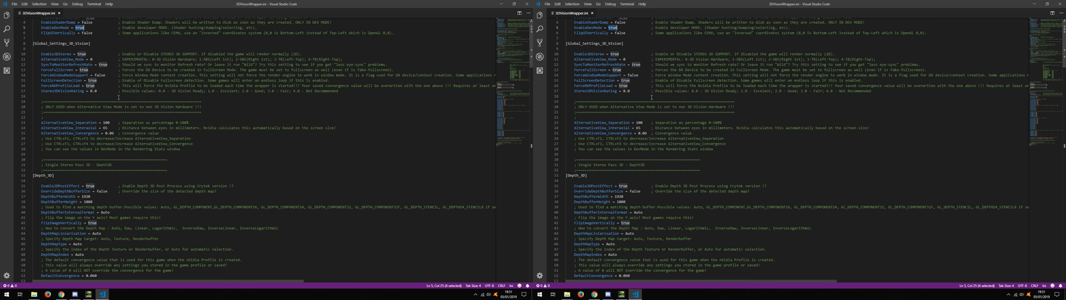
{"action": "double_click", "coordinate": [52, 186]}
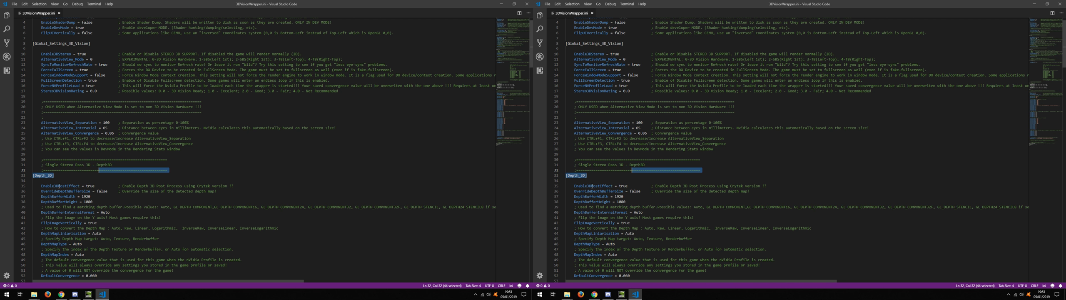
{"action": "double_click", "coordinate": [88, 186]}
{"action": "scroll", "coordinate": [102, 191], "scroll_direction": "down", "scroll_amount": 4}
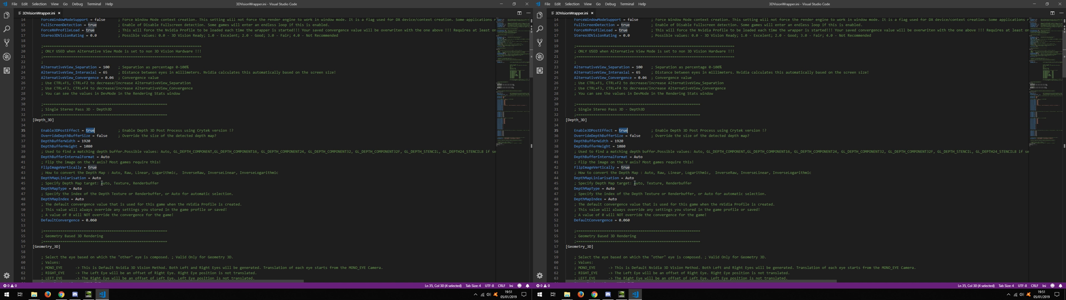
{"action": "scroll", "coordinate": [91, 130], "scroll_direction": "down", "scroll_amount": 4}
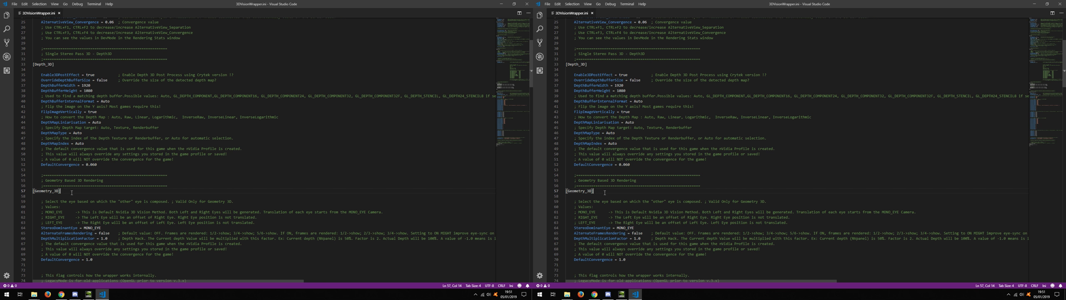
{"action": "double_click", "coordinate": [46, 191]}
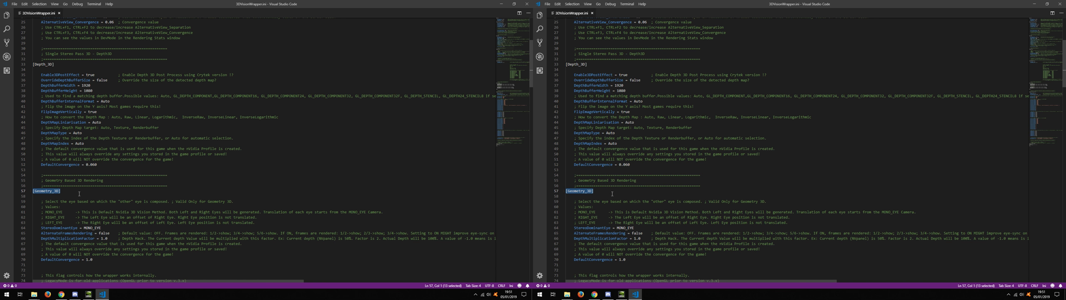
{"action": "left_click", "coordinate": [61, 191]}
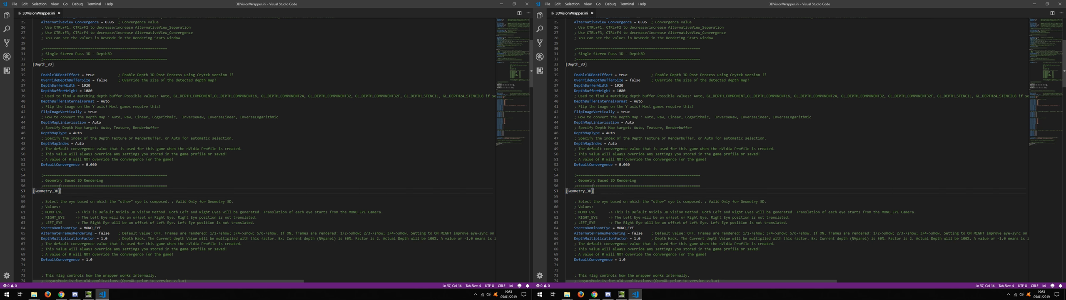
{"action": "double_click", "coordinate": [89, 75]}
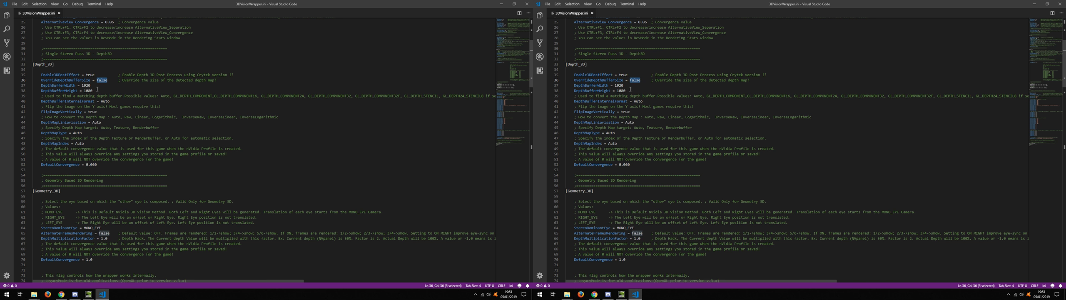
{"action": "left_click", "coordinate": [97, 85]}
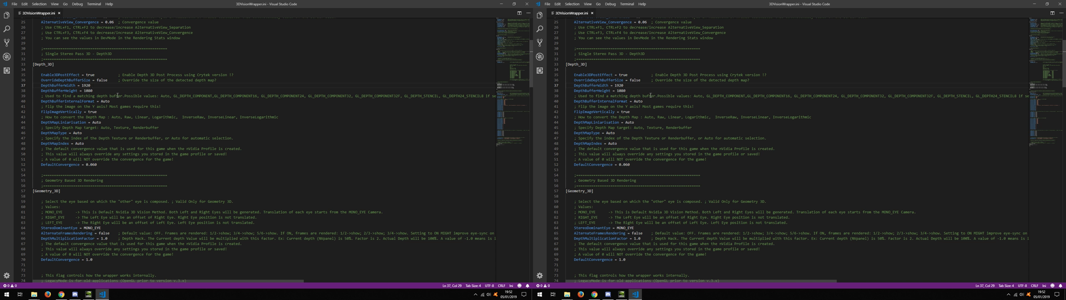
{"action": "double_click", "coordinate": [615, 101]}
{"action": "double_click", "coordinate": [193, 96]}
{"action": "double_click", "coordinate": [241, 97]}
{"action": "double_click", "coordinate": [379, 96]}
{"action": "double_click", "coordinate": [918, 96]}
{"action": "double_click", "coordinate": [954, 96]}
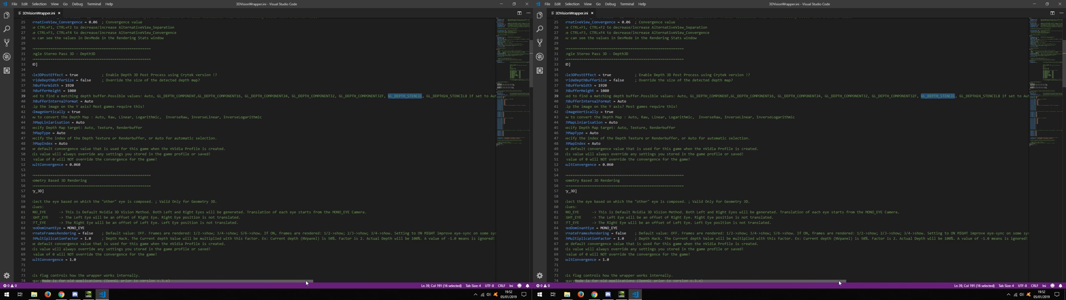
{"action": "left_click_drag", "start_coordinate": [250, 284], "coordinate": [275, 283]}
{"action": "double_click", "coordinate": [380, 96]}
{"action": "left_click_drag", "start_coordinate": [276, 283], "coordinate": [84, 283]}
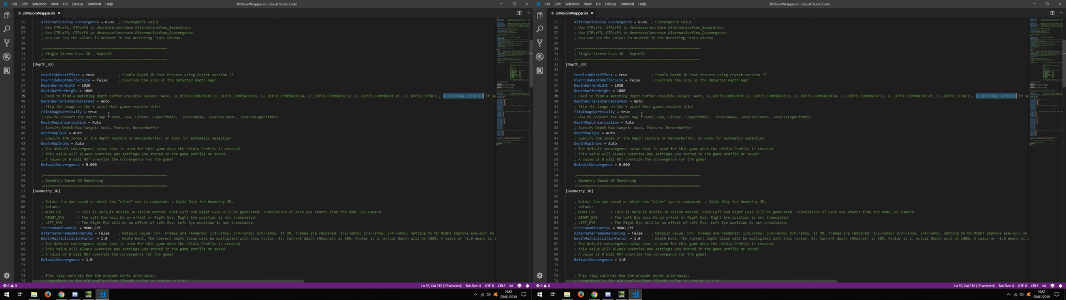
{"action": "scroll", "coordinate": [663, 113], "scroll_direction": "up", "scroll_amount": 5}
{"action": "scroll", "coordinate": [663, 112], "scroll_direction": "up", "scroll_amount": 3}
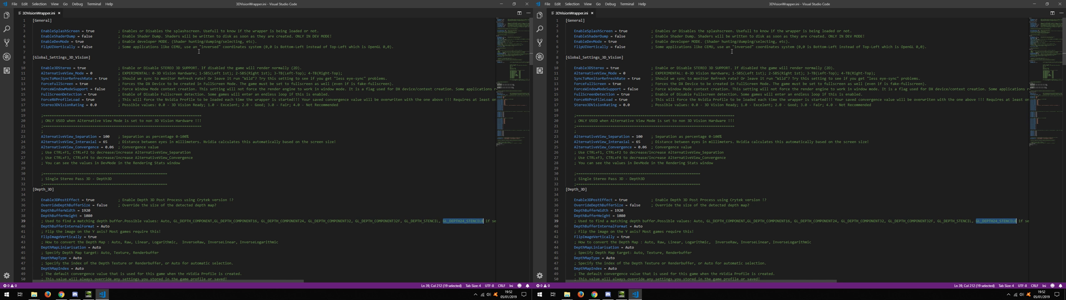
{"action": "scroll", "coordinate": [894, 58], "scroll_direction": "down", "scroll_amount": 3}
{"action": "scroll", "coordinate": [824, 124], "scroll_direction": "down", "scroll_amount": 3}
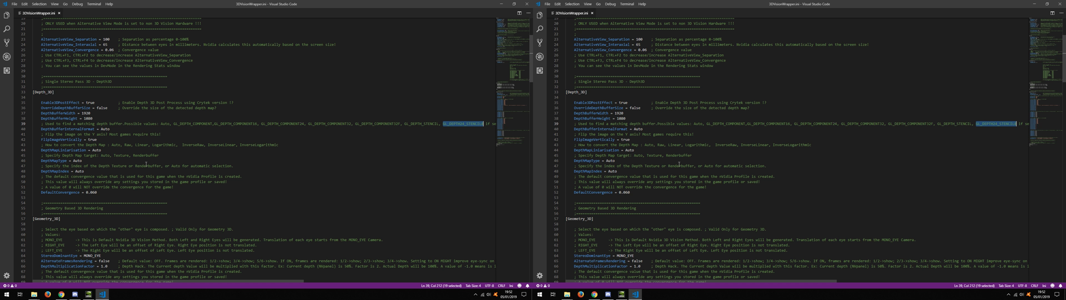
{"action": "left_click", "coordinate": [97, 144]}
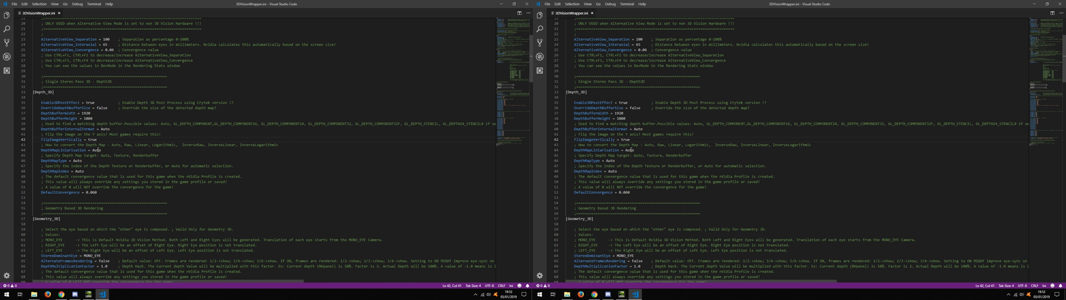
{"action": "double_click", "coordinate": [120, 156]}
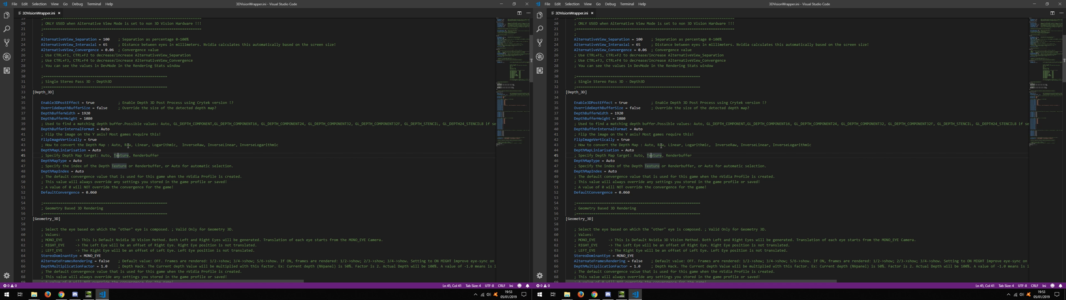
{"action": "double_click", "coordinate": [127, 145]}
{"action": "left_click_drag", "start_coordinate": [279, 145], "coordinate": [111, 145]}
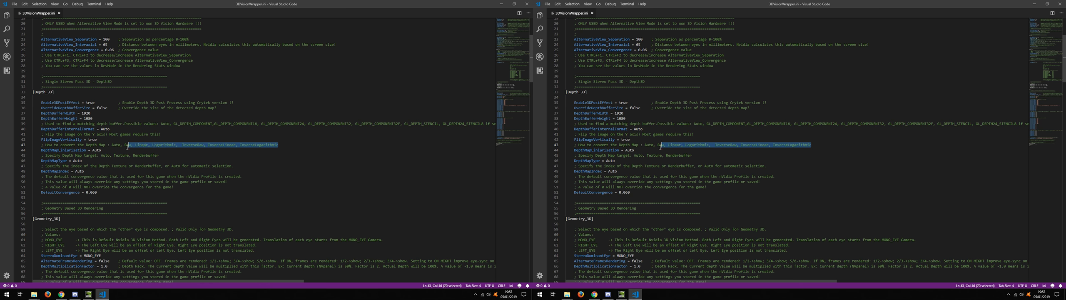
{"action": "double_click", "coordinate": [141, 146]}
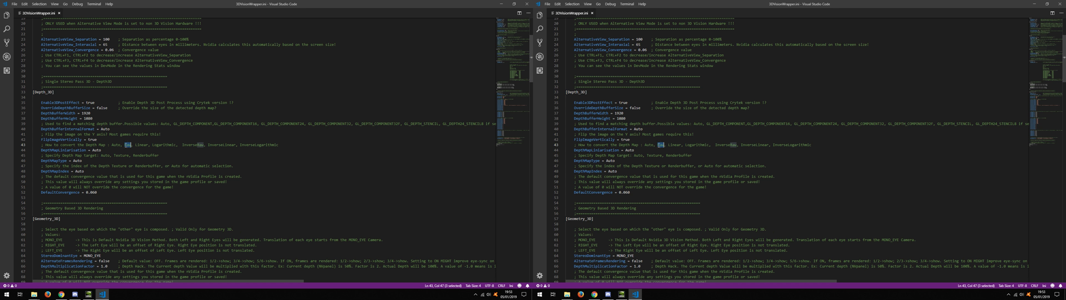
{"action": "double_click", "coordinate": [194, 144]}
{"action": "left_click", "coordinate": [278, 149]}
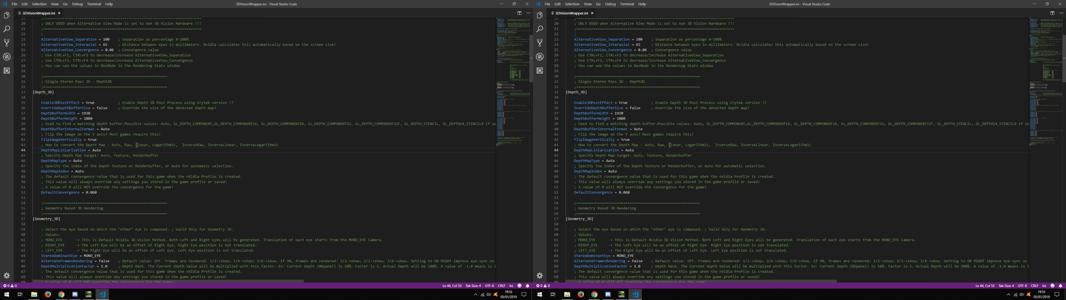
{"action": "double_click", "coordinate": [98, 151]}
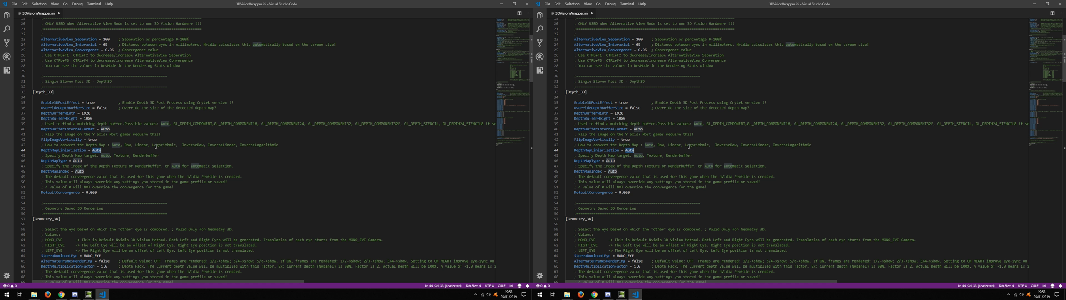
{"action": "double_click", "coordinate": [215, 146]}
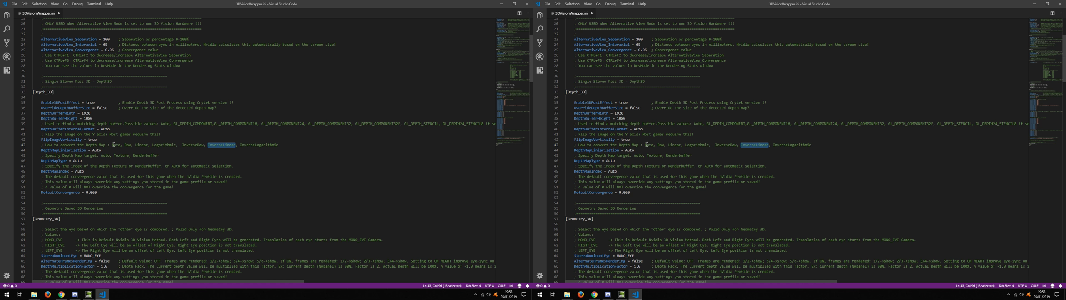
{"action": "double_click", "coordinate": [142, 144]}
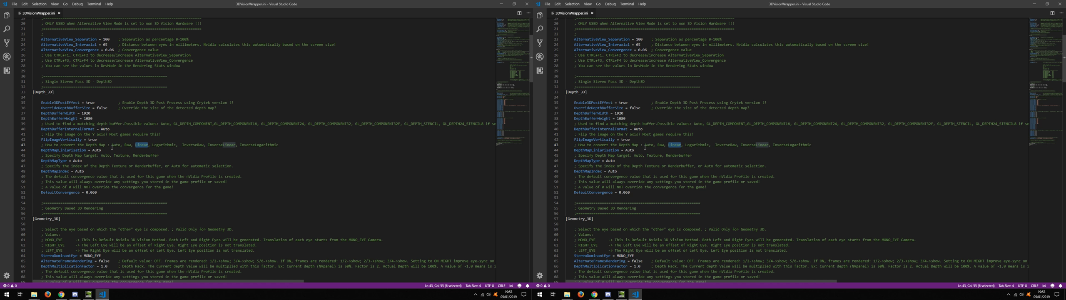
{"action": "double_click", "coordinate": [114, 144]}
{"action": "double_click", "coordinate": [142, 144]}
{"action": "double_click", "coordinate": [145, 155]}
{"action": "left_click", "coordinate": [80, 162]}
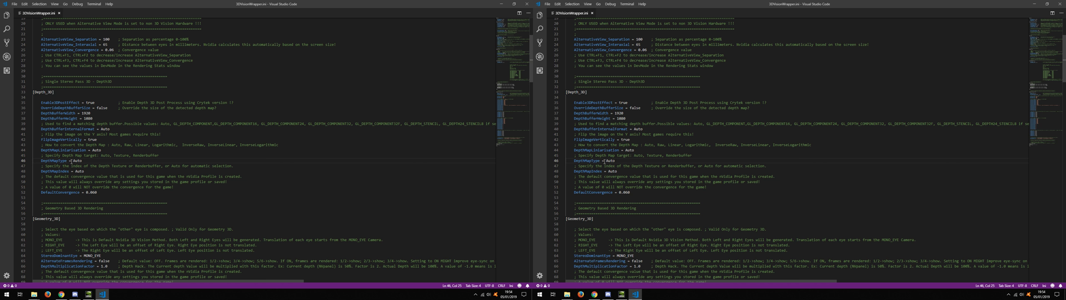
{"action": "double_click", "coordinate": [74, 160]}
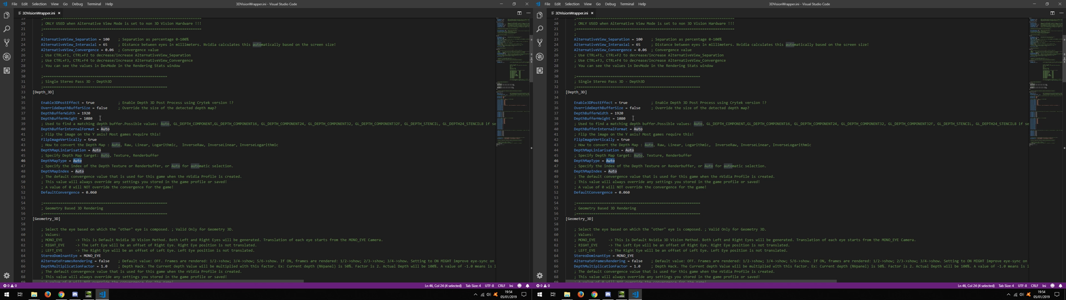
{"action": "left_click_drag", "start_coordinate": [94, 118], "coordinate": [41, 112]}
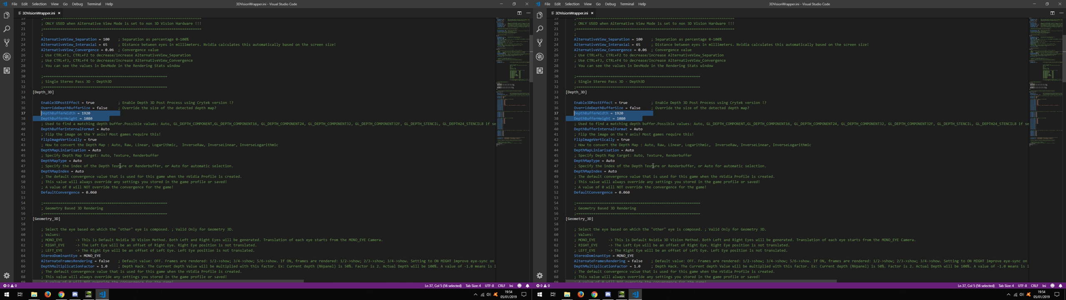
{"action": "double_click", "coordinate": [122, 154]}
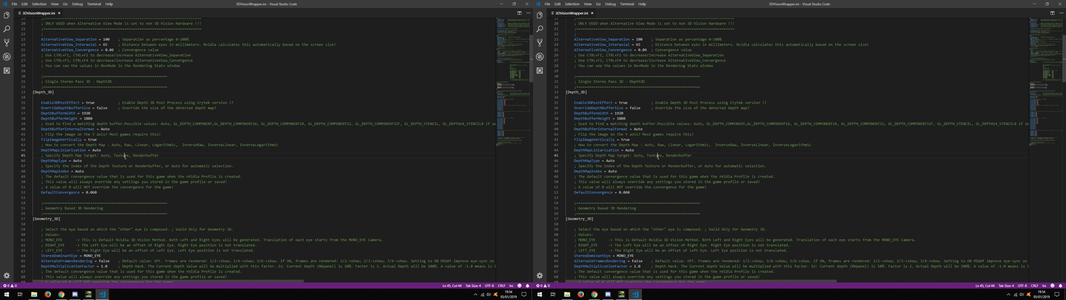
{"action": "double_click", "coordinate": [151, 157]}
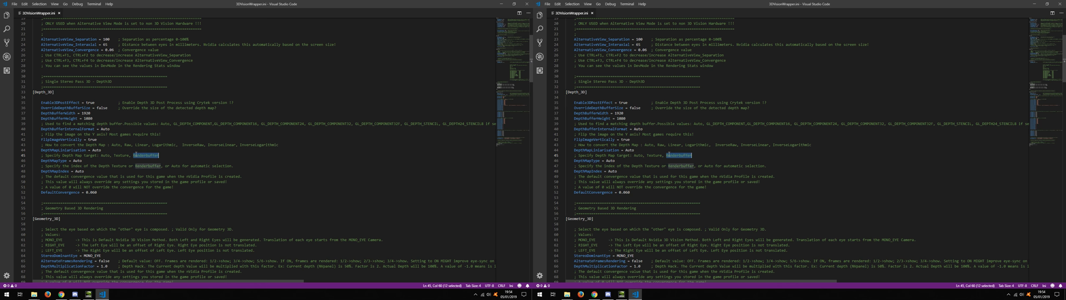
{"action": "left_click", "coordinate": [139, 161]}
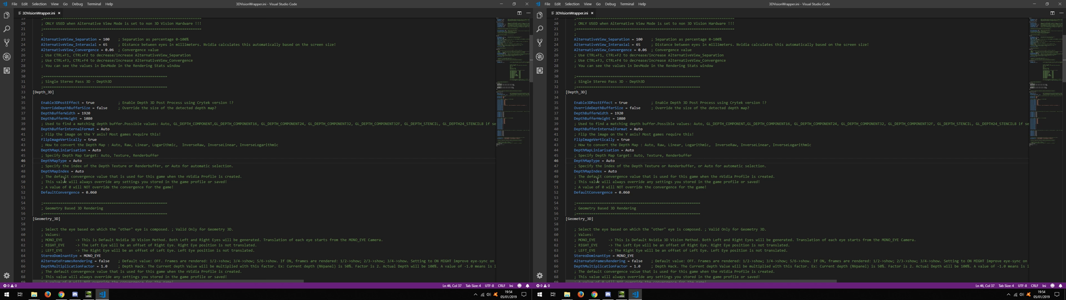
Delete the stray characters after Auto on DepthMapIndex, leaving DefaultConvergence 0.060 highlighted
{"action": "left_click", "coordinate": [52, 171]}
{"action": "left_click_drag", "start_coordinate": [84, 171], "coordinate": [127, 171]}
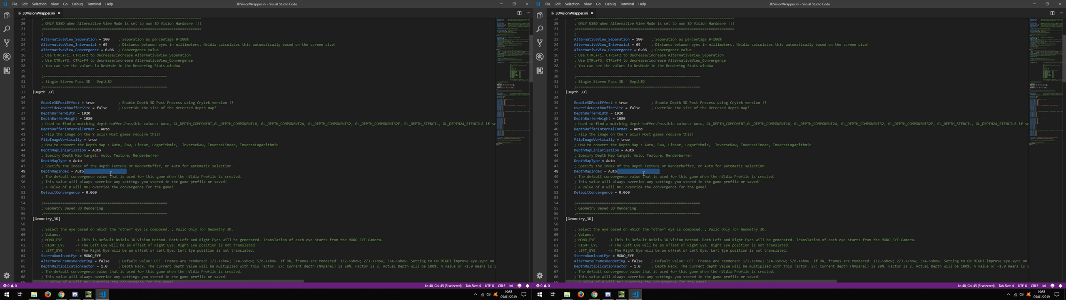
{"action": "key", "text": "BackSpace"}
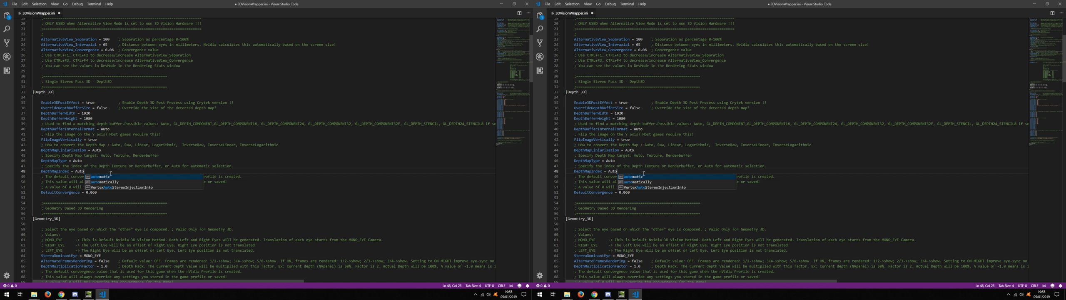
{"action": "left_click", "coordinate": [264, 181]}
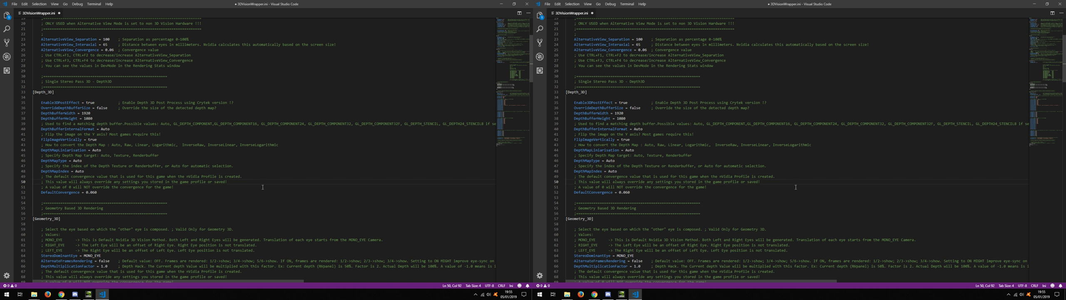
{"action": "double_click", "coordinate": [68, 191]}
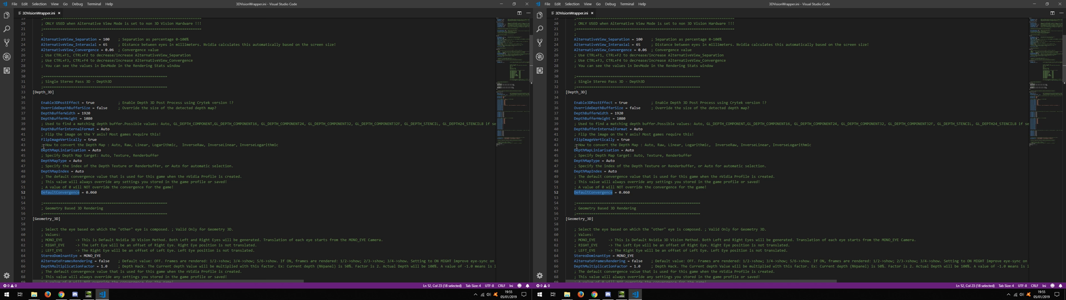
{"action": "scroll", "coordinate": [123, 167], "scroll_direction": "down", "scroll_amount": 5}
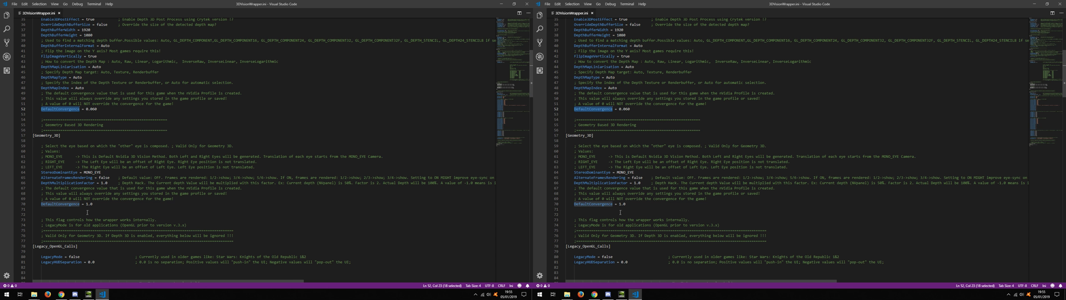
Highlight the DefaultConvergence value 0.060 for review
{"action": "double_click", "coordinate": [91, 108]}
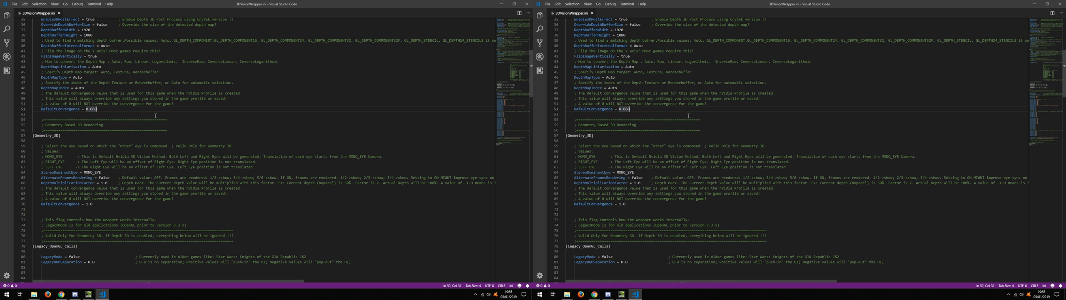
{"action": "scroll", "coordinate": [153, 115], "scroll_direction": "up", "scroll_amount": 5}
{"action": "scroll", "coordinate": [153, 115], "scroll_direction": "up", "scroll_amount": 4}
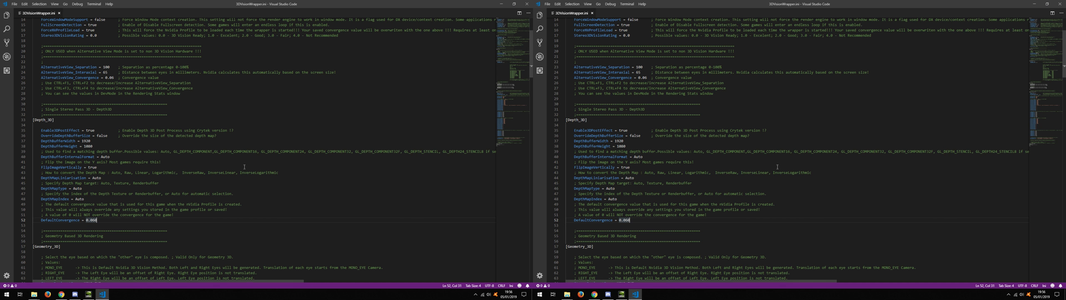
Minimize the editor and bring the DOOM game folder to the front
{"action": "left_click", "coordinate": [500, 4]}
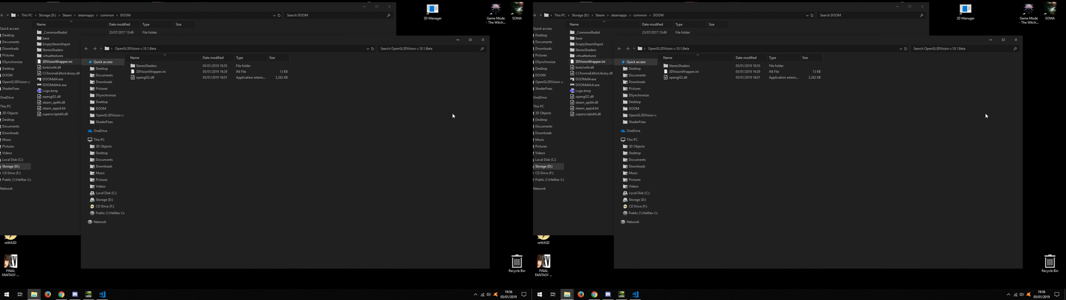
{"action": "key", "text": "ctrl+a"}
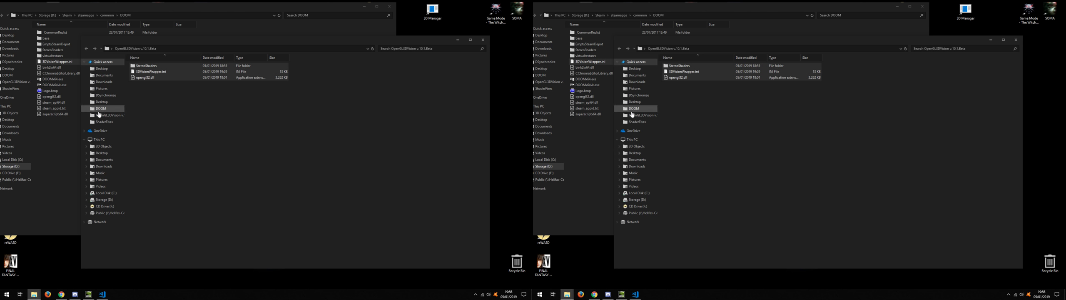
{"action": "left_click", "coordinate": [64, 72]}
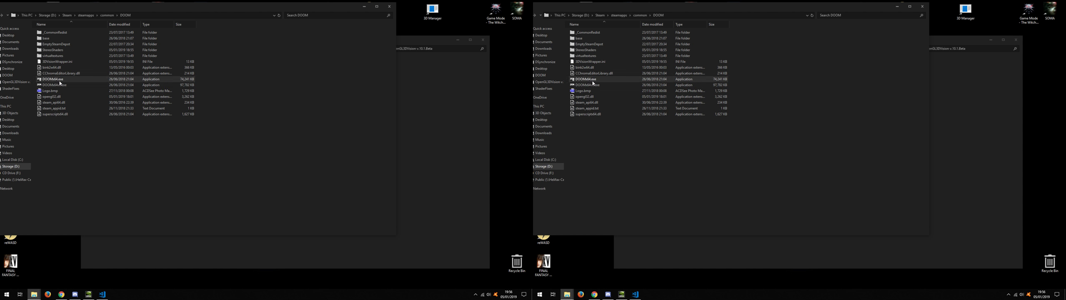
Review DOOMx64.exe's Compatibility settings in its Properties and close the dialog
{"action": "right_click", "coordinate": [53, 79]}
{"action": "left_click", "coordinate": [84, 256]}
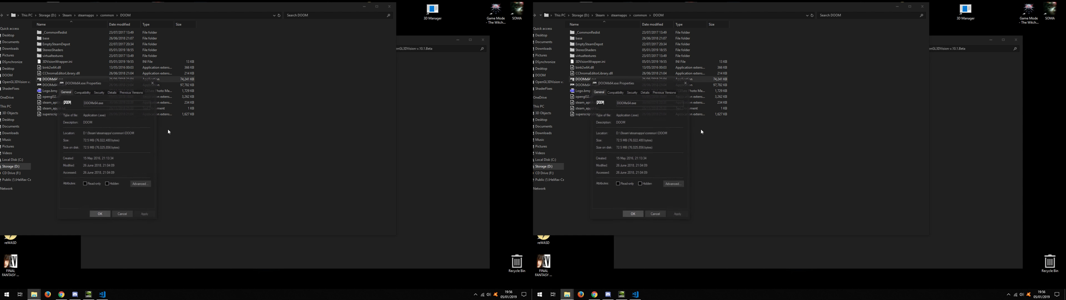
{"action": "left_click", "coordinate": [81, 92]}
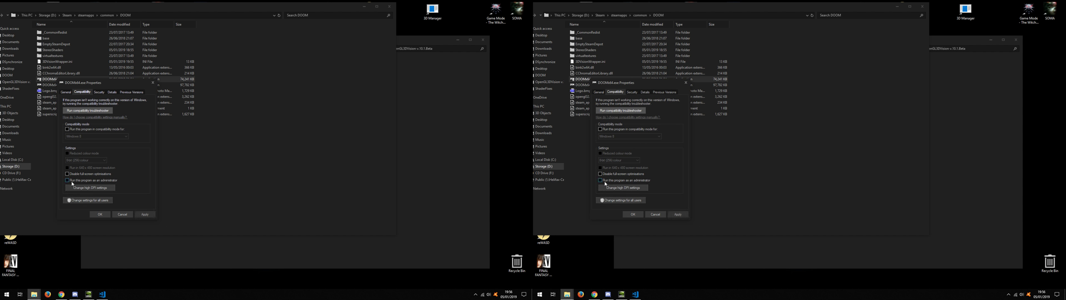
{"action": "left_click", "coordinate": [100, 215]}
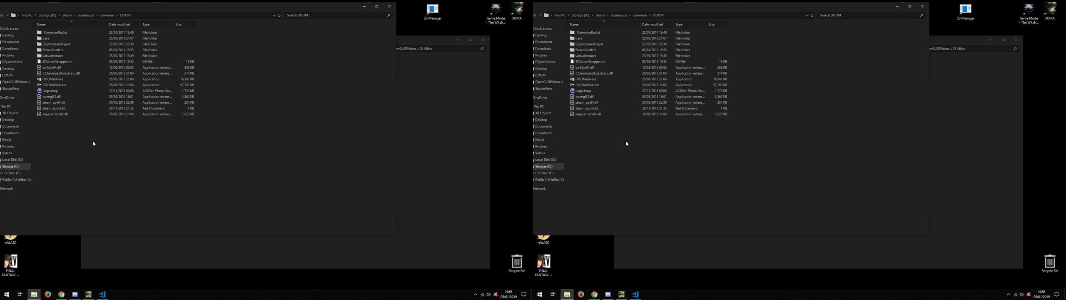
Launch DOOMx64.exe from its context menu so it starts through the wrapper
{"action": "right_click", "coordinate": [53, 80]}
{"action": "left_click", "coordinate": [71, 86]}
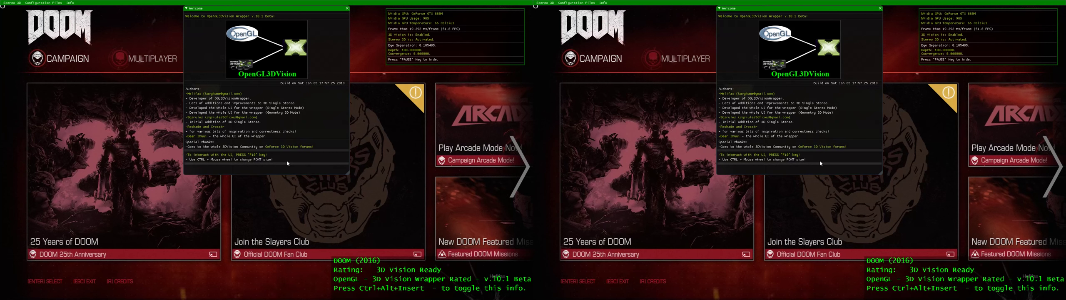
{"action": "scroll", "coordinate": [267, 159], "scroll_direction": "up", "scroll_amount": 1}
{"action": "scroll", "coordinate": [266, 159], "scroll_direction": "up", "scroll_amount": 1}
{"action": "scroll", "coordinate": [267, 159], "scroll_direction": "up", "scroll_amount": 1}
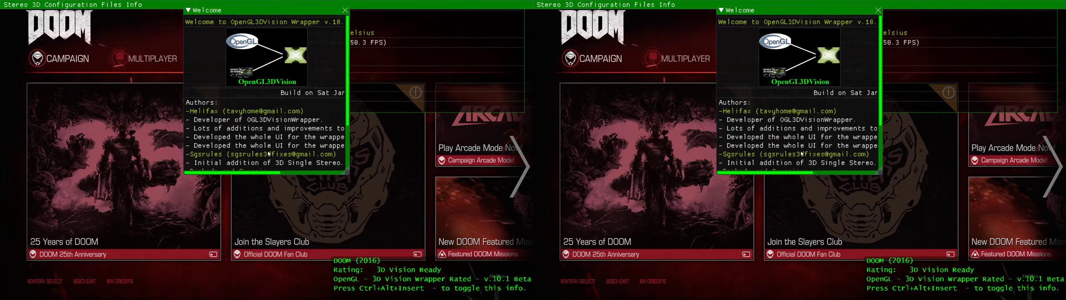
{"action": "scroll", "coordinate": [267, 159], "scroll_direction": "up", "scroll_amount": 1}
{"action": "scroll", "coordinate": [266, 147], "scroll_direction": "down", "scroll_amount": 5}
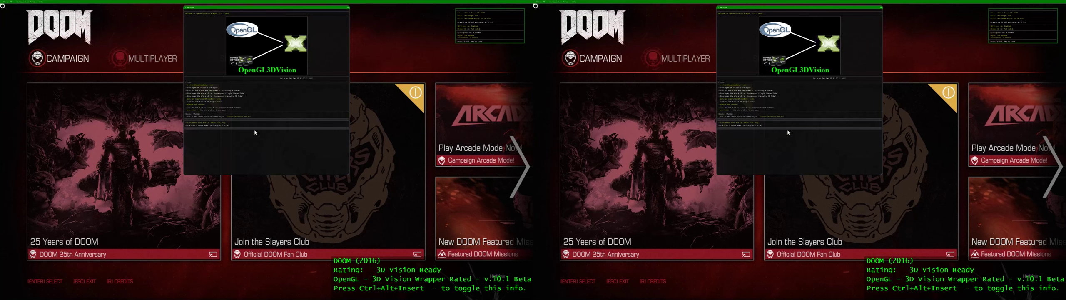
{"action": "scroll", "coordinate": [255, 130], "scroll_direction": "up", "scroll_amount": 2}
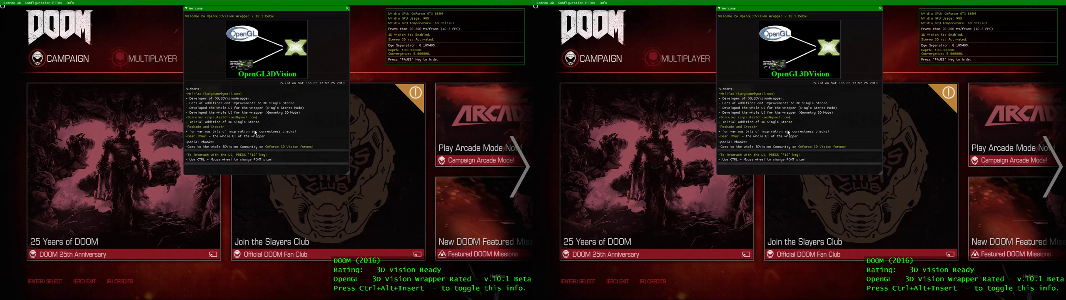
{"action": "scroll", "coordinate": [255, 130], "scroll_direction": "up", "scroll_amount": 2}
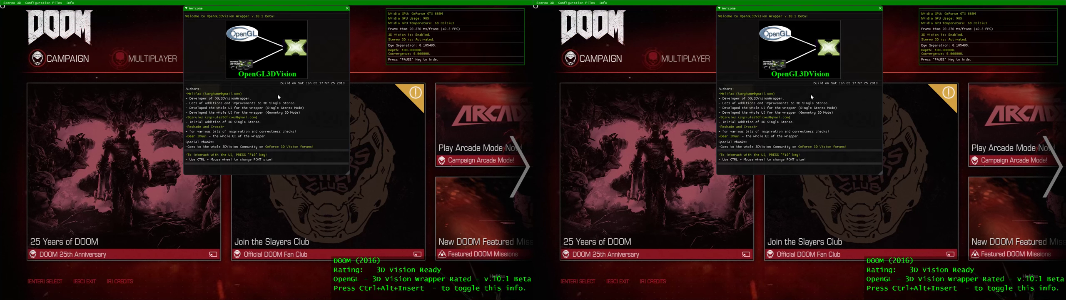
Close the wrapper's welcome window, toggle stereo 3D on with Ctrl+T and focus the 25 Years of DOOM card
{"action": "left_click", "coordinate": [348, 9]}
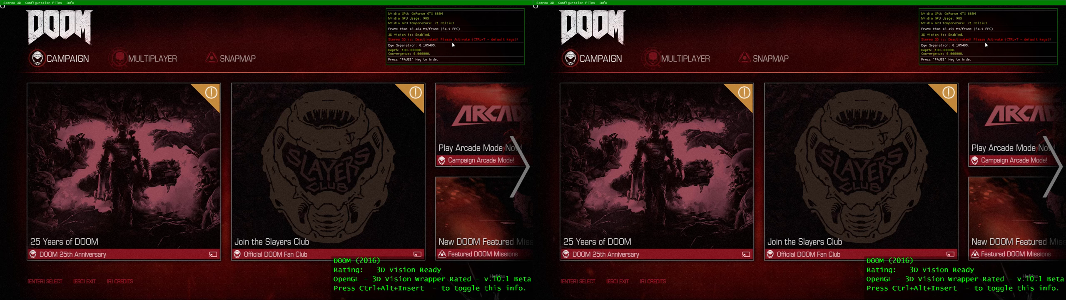
{"action": "key", "text": "ctrl+t"}
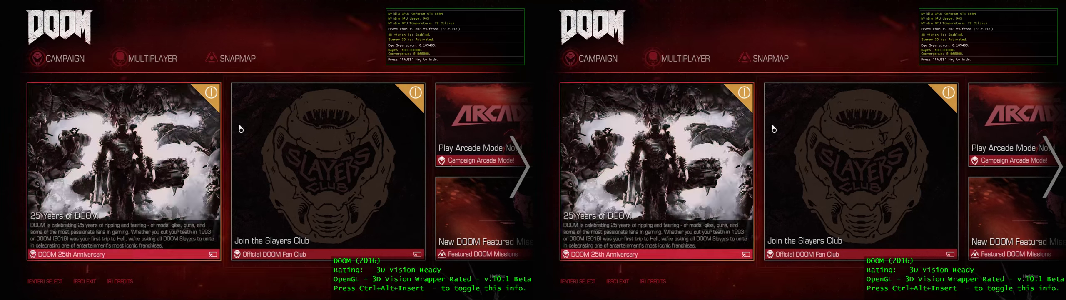
{"action": "key", "text": "Left"}
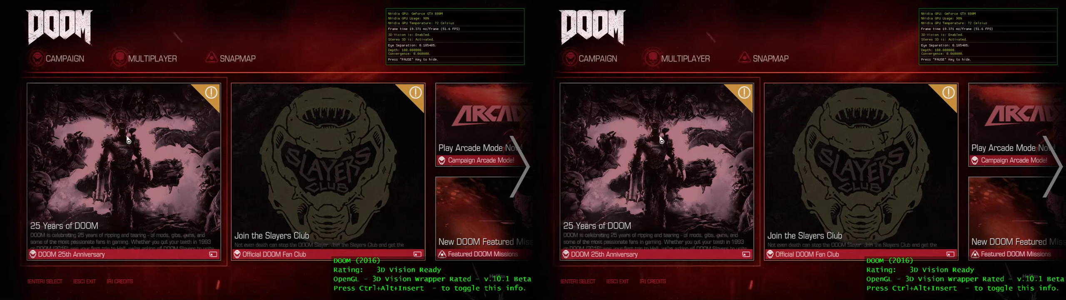
Enter the campaign, pick the saved game slot and continue from the latest save
{"action": "left_click", "coordinate": [144, 128]}
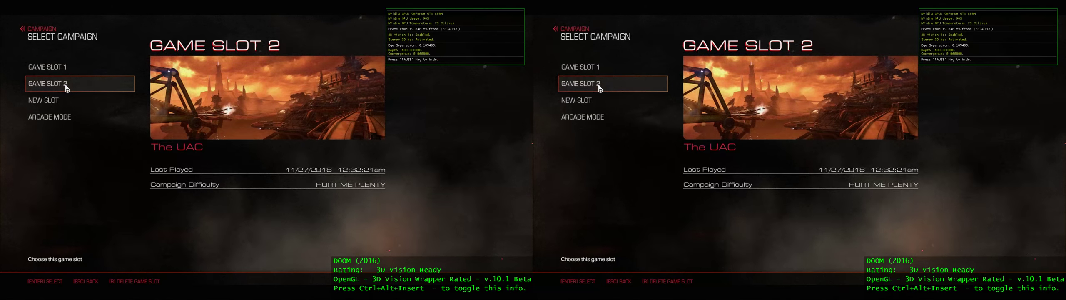
{"action": "left_click", "coordinate": [48, 84]}
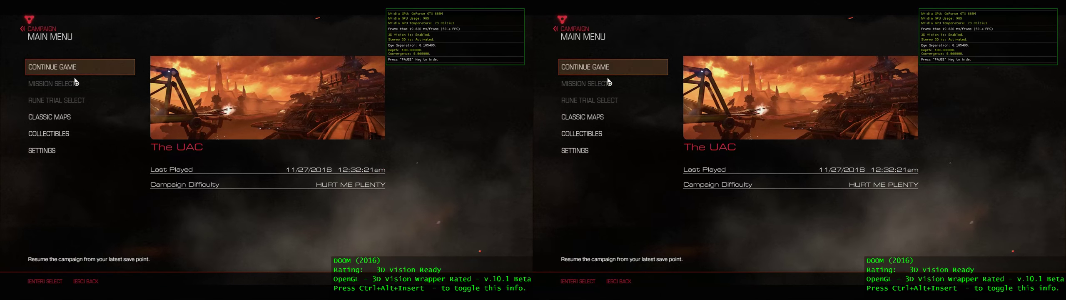
{"action": "left_click", "coordinate": [48, 69]}
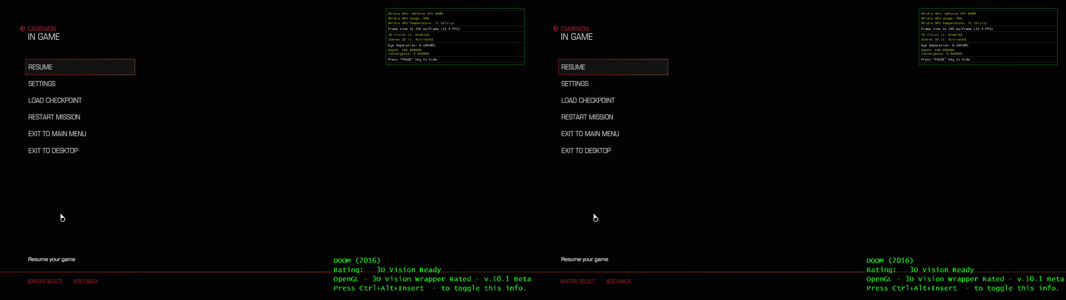
Go through Settings > Video > Advanced from the pause menu and accept the advanced-settings warning
{"action": "left_click", "coordinate": [48, 84]}
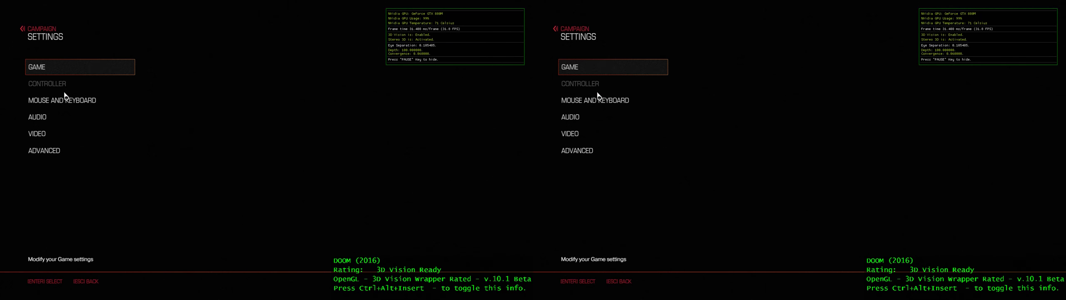
{"action": "left_click", "coordinate": [45, 133]}
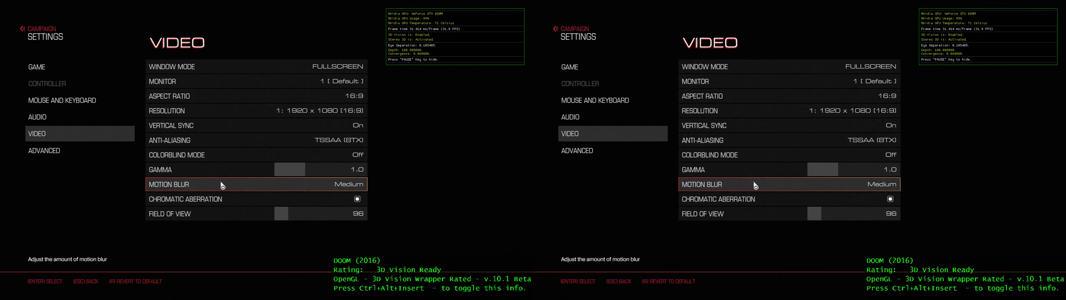
{"action": "left_click", "coordinate": [32, 152]}
{"action": "left_click", "coordinate": [164, 179]}
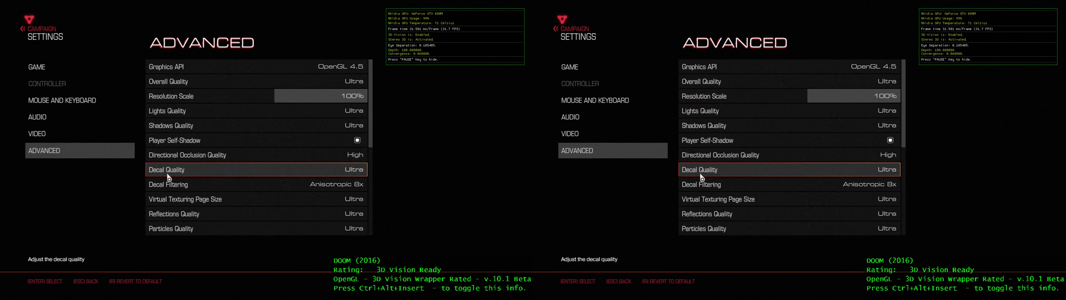
{"action": "scroll", "coordinate": [250, 100], "scroll_direction": "down", "scroll_amount": 3}
{"action": "scroll", "coordinate": [263, 109], "scroll_direction": "down", "scroll_amount": 10}
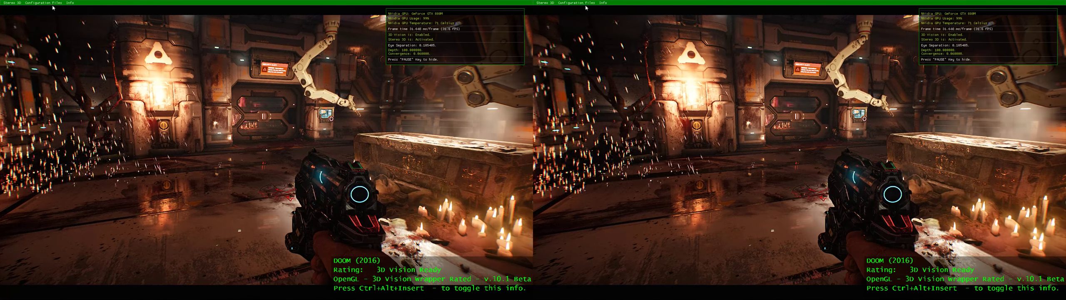
Open the wrapper's .ini in the in-game Configuration Files viewer and browse its file options
{"action": "left_click", "coordinate": [38, 4]}
{"action": "left_click", "coordinate": [50, 9]}
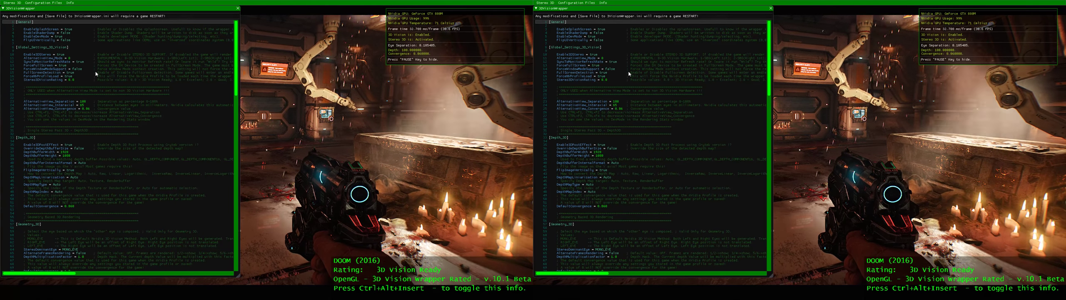
{"action": "scroll", "coordinate": [75, 83], "scroll_direction": "down", "scroll_amount": 8}
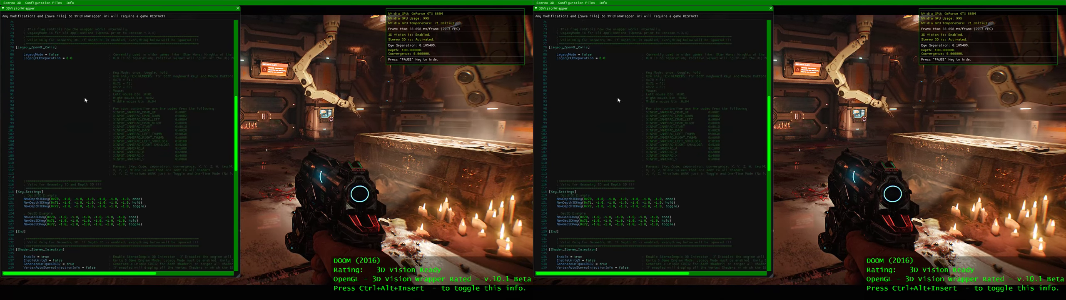
{"action": "scroll", "coordinate": [75, 83], "scroll_direction": "up", "scroll_amount": 8}
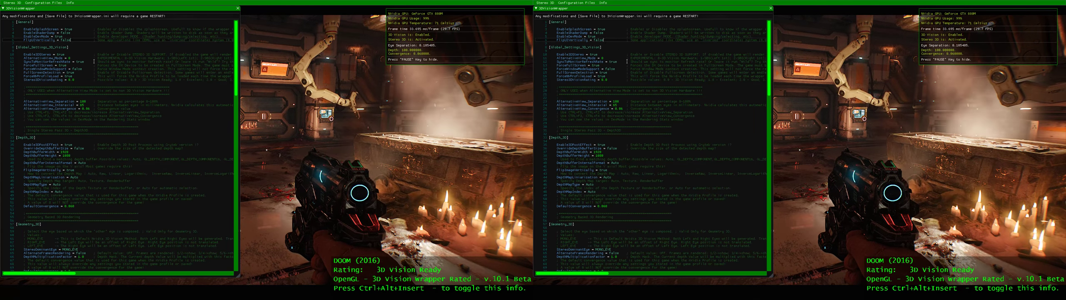
{"action": "left_click", "coordinate": [7, 20]}
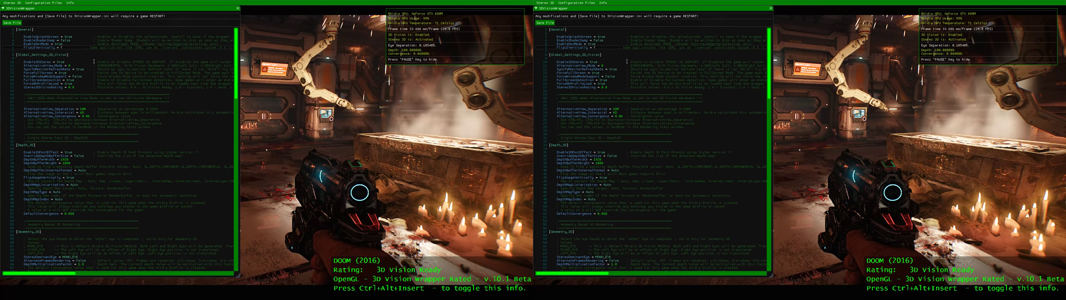
{"action": "left_click", "coordinate": [131, 62]}
{"action": "left_click", "coordinate": [94, 61]}
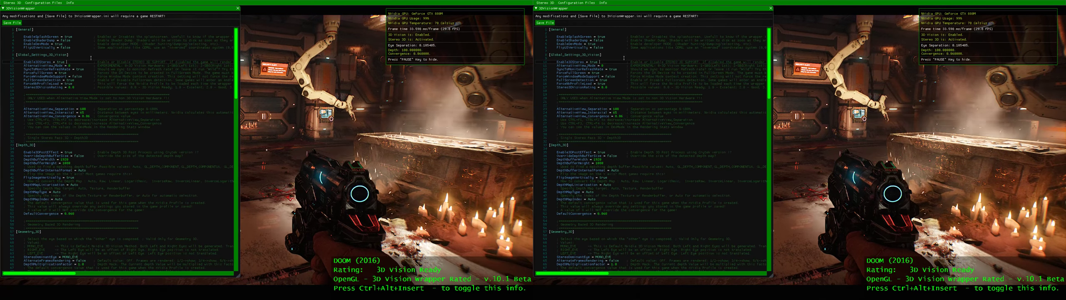
Save the edited 3D configuration and acknowledge the restart-required and confirmation notices
{"action": "left_click", "coordinate": [15, 23]}
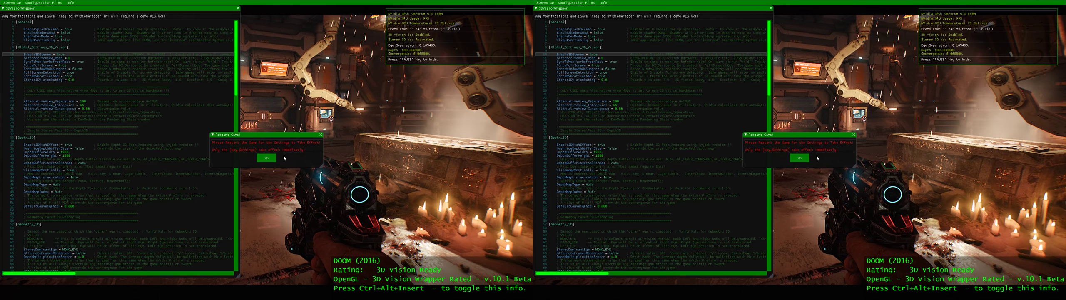
{"action": "left_click", "coordinate": [268, 158]}
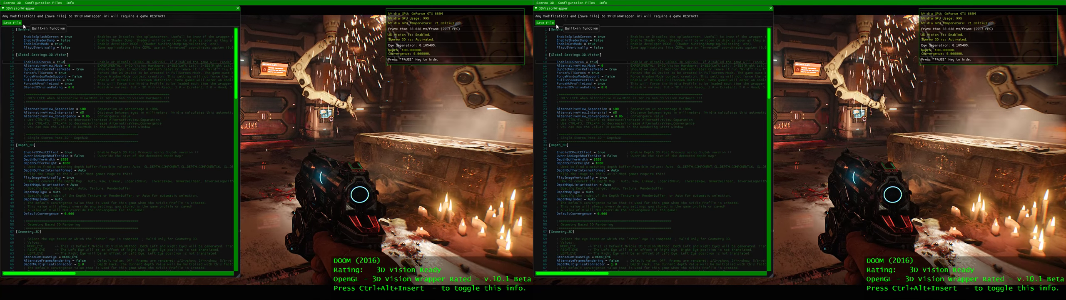
{"action": "left_click", "coordinate": [269, 157]}
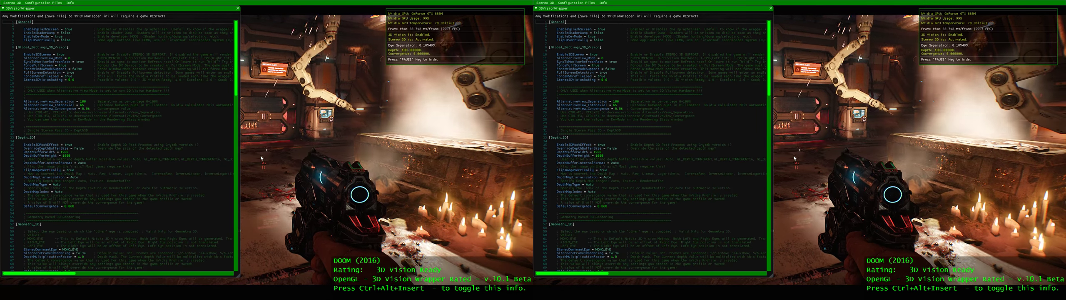
{"action": "scroll", "coordinate": [125, 150], "scroll_direction": "down", "scroll_amount": 5}
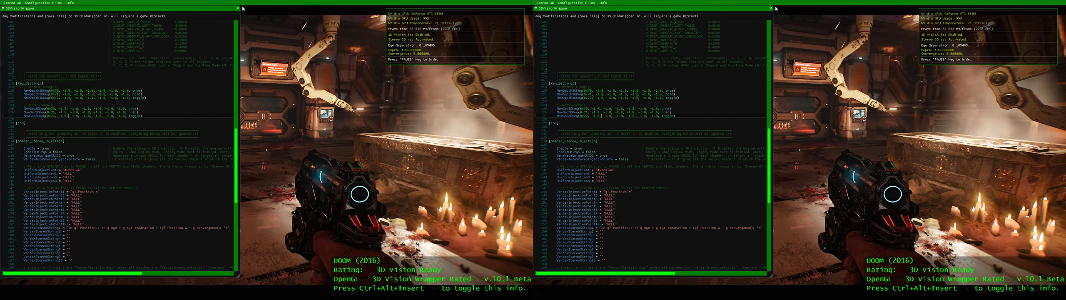
Hide the config viewer and bring up 3DVisionWrapper.LOG from Configuration Files, widened for reading
{"action": "key", "text": "ctrl+alt+Insert"}
{"action": "left_click", "coordinate": [59, 4]}
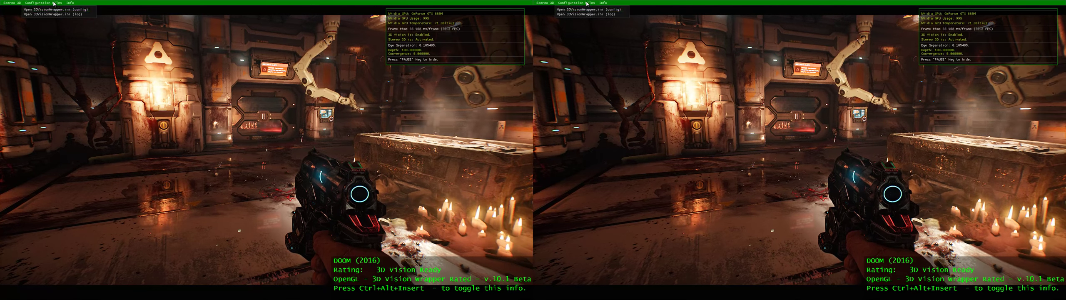
{"action": "left_click", "coordinate": [59, 13]}
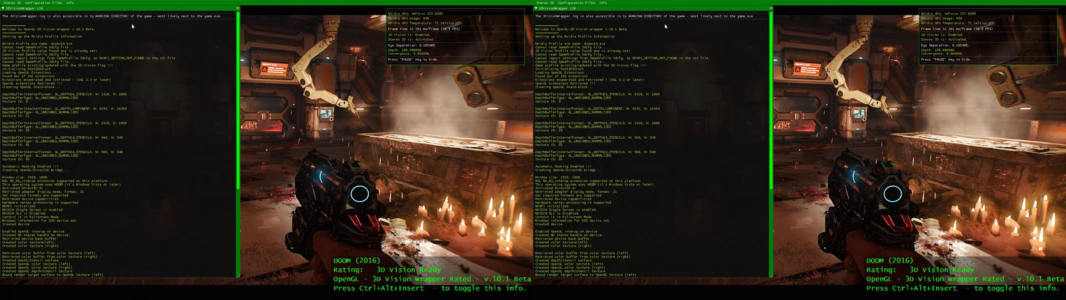
{"action": "mouse_move", "coordinate": [142, 16]}
{"action": "left_mouse_down"}
{"action": "mouse_move", "coordinate": [235, 17]}
{"action": "mouse_move", "coordinate": [141, 9]}
{"action": "left_mouse_up"}
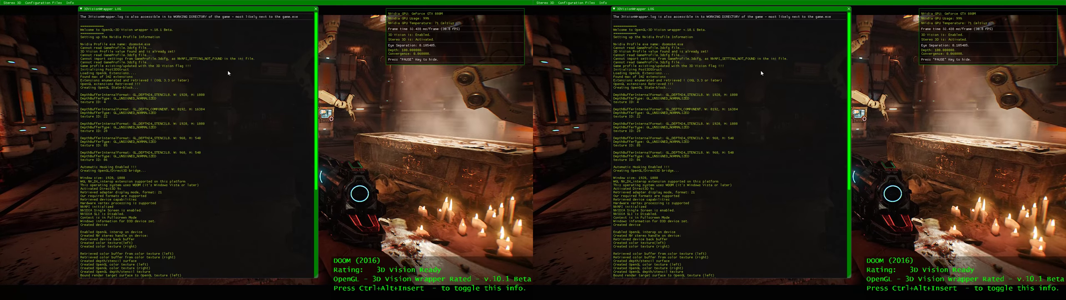
{"action": "left_click_drag", "start_coordinate": [317, 12], "coordinate": [347, 12]}
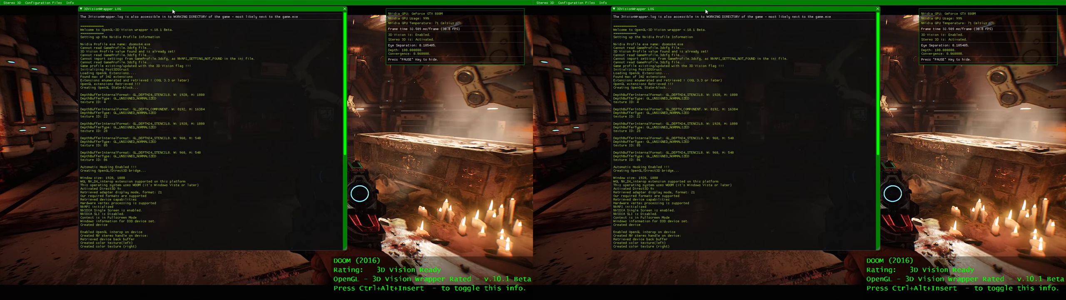
Collapse, reposition and re-expand the log panel to read through to the rendering start lines
{"action": "double_click", "coordinate": [137, 12]}
{"action": "mouse_move", "coordinate": [137, 11]}
{"action": "left_mouse_down"}
{"action": "mouse_move", "coordinate": [136, 65]}
{"action": "mouse_move", "coordinate": [132, 20]}
{"action": "left_mouse_up"}
{"action": "double_click", "coordinate": [136, 67]}
{"action": "double_click", "coordinate": [131, 20]}
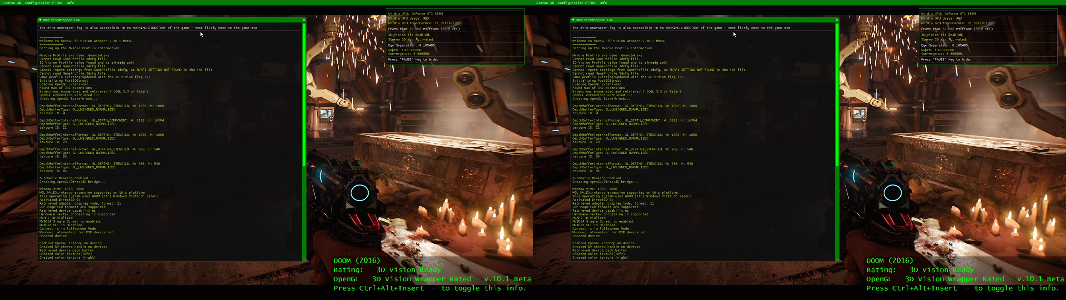
{"action": "scroll", "coordinate": [704, 47], "scroll_direction": "down", "scroll_amount": 5}
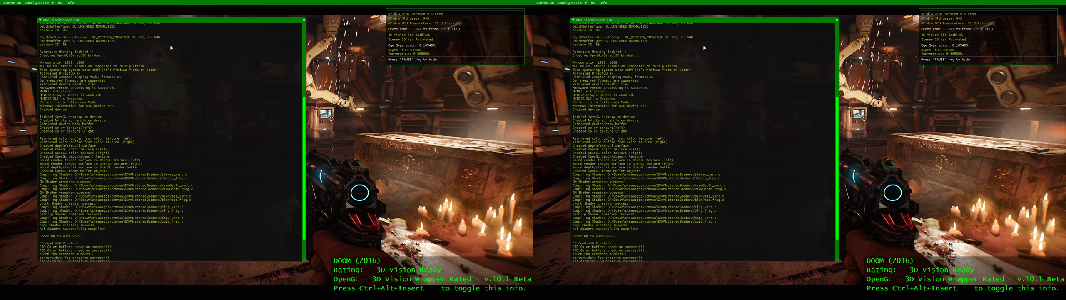
{"action": "scroll", "coordinate": [704, 48], "scroll_direction": "down", "scroll_amount": 5}
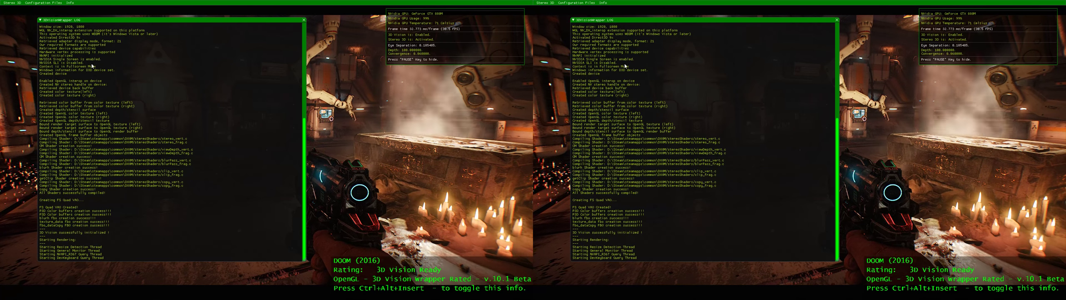
{"action": "scroll", "coordinate": [714, 171], "scroll_direction": "up", "scroll_amount": 8}
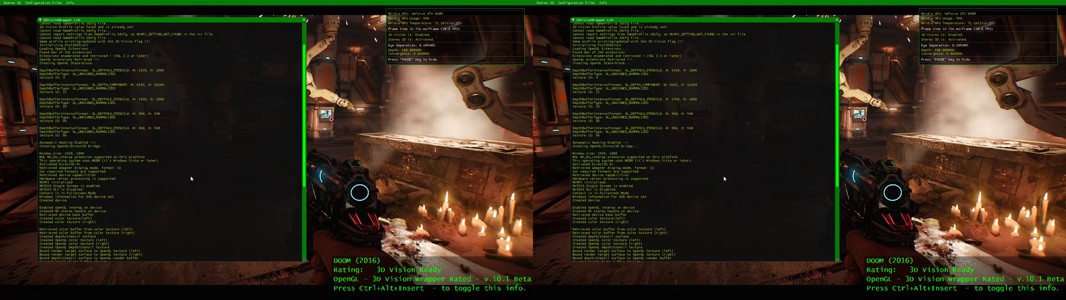
{"action": "scroll", "coordinate": [723, 175], "scroll_direction": "down", "scroll_amount": 5}
{"action": "scroll", "coordinate": [683, 170], "scroll_direction": "down", "scroll_amount": 5}
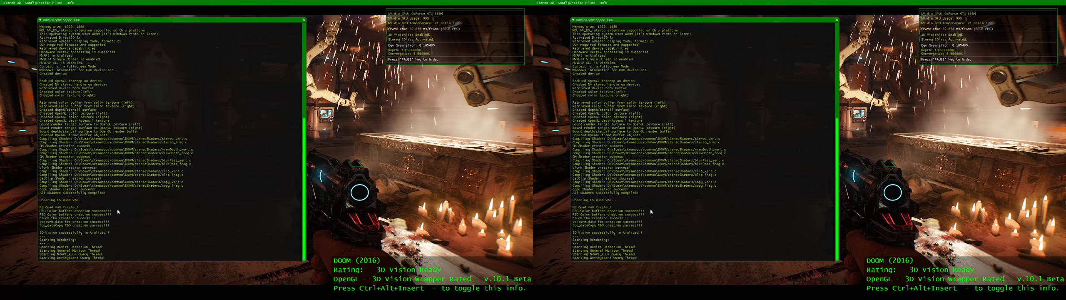
{"action": "left_click_drag", "start_coordinate": [105, 258], "coordinate": [99, 260]}
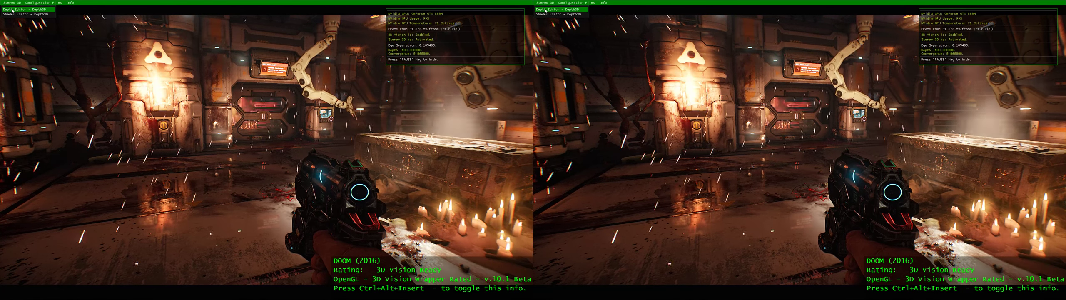
Bring up the Depth Editor, keep Textures listed and preview Depth Texture Id:28
{"action": "key", "text": "ctrl+shift+Insert"}
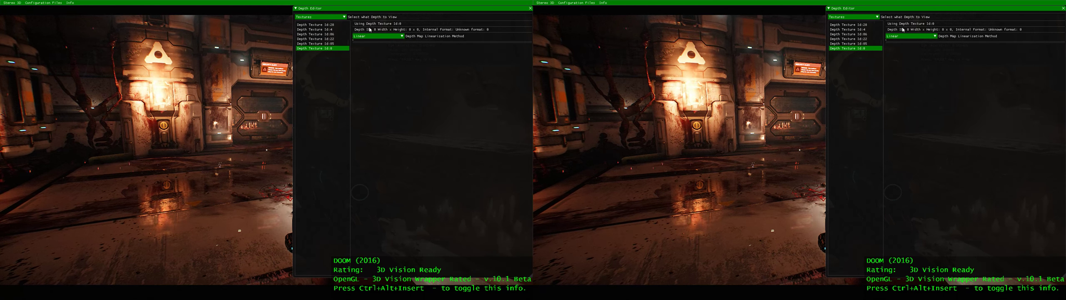
{"action": "left_click", "coordinate": [326, 17]}
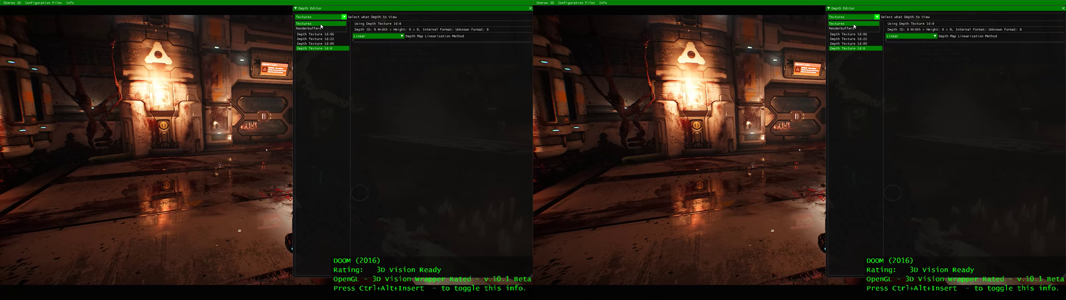
{"action": "left_click", "coordinate": [319, 27]}
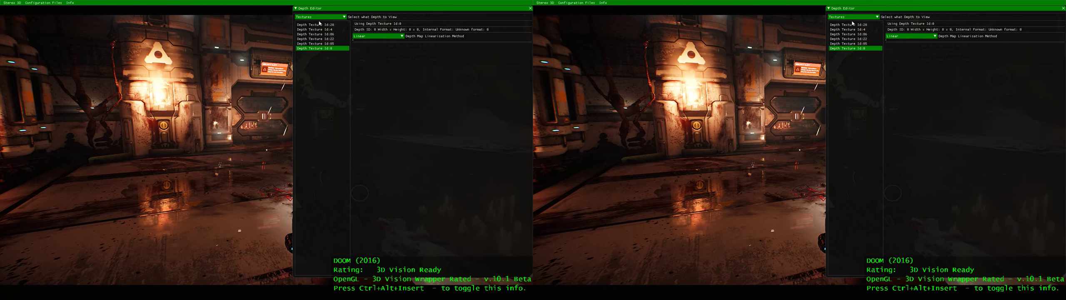
{"action": "left_click", "coordinate": [321, 30]}
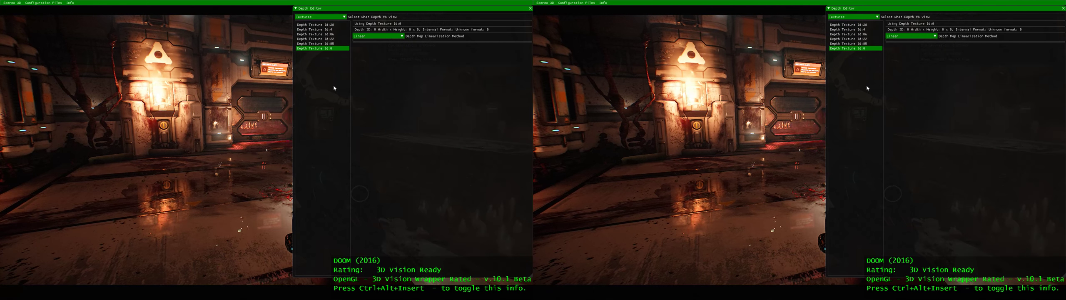
{"action": "left_click", "coordinate": [867, 17]}
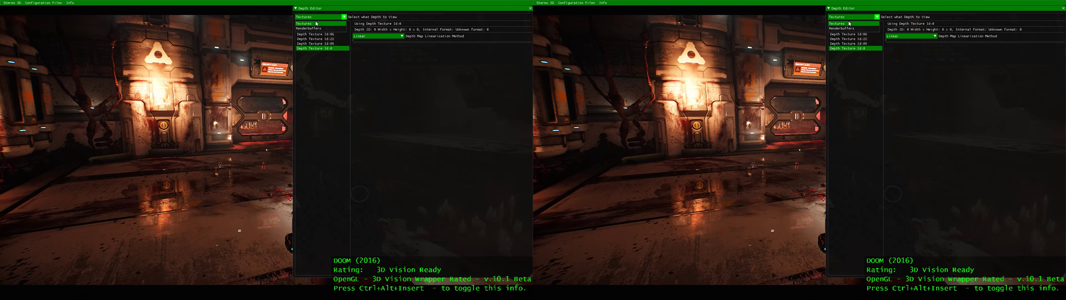
{"action": "left_click", "coordinate": [316, 23]}
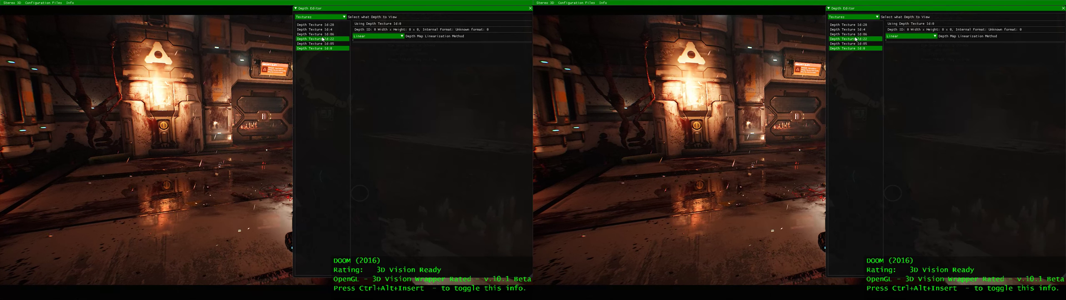
Shift the Depth Editor left and switch the depth preview's linearisation from Linear to Raw
{"action": "left_click", "coordinate": [332, 26]}
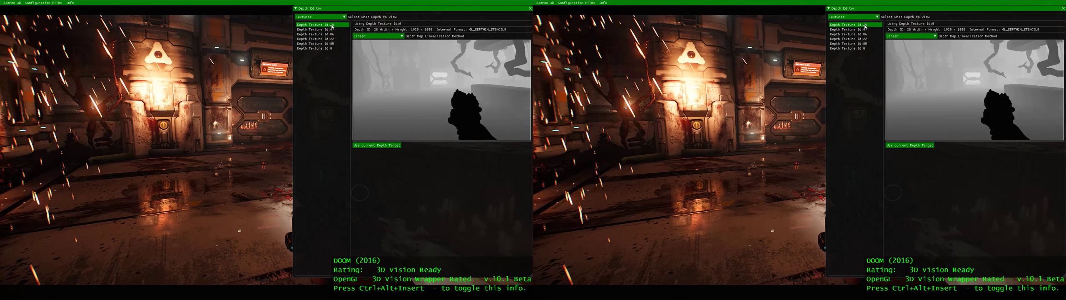
{"action": "mouse_move", "coordinate": [351, 8]}
{"action": "left_mouse_down"}
{"action": "mouse_move", "coordinate": [301, 7]}
{"action": "mouse_move", "coordinate": [315, 10]}
{"action": "left_mouse_up"}
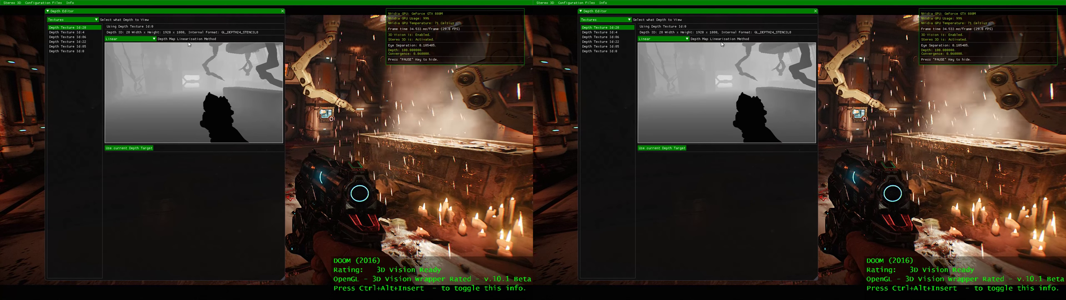
{"action": "left_click", "coordinate": [129, 38]}
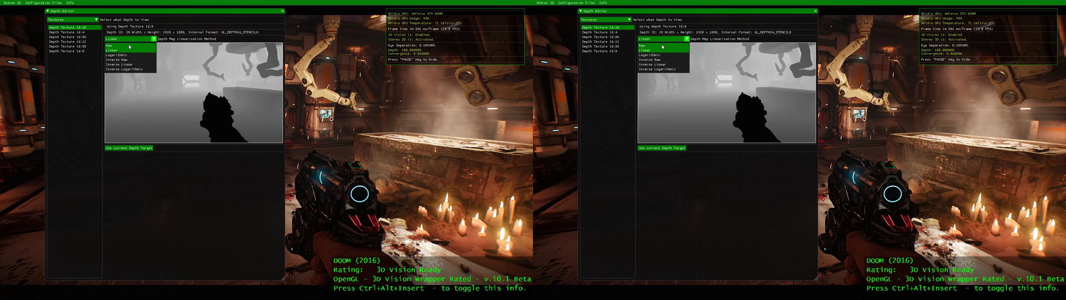
{"action": "left_click", "coordinate": [662, 46]}
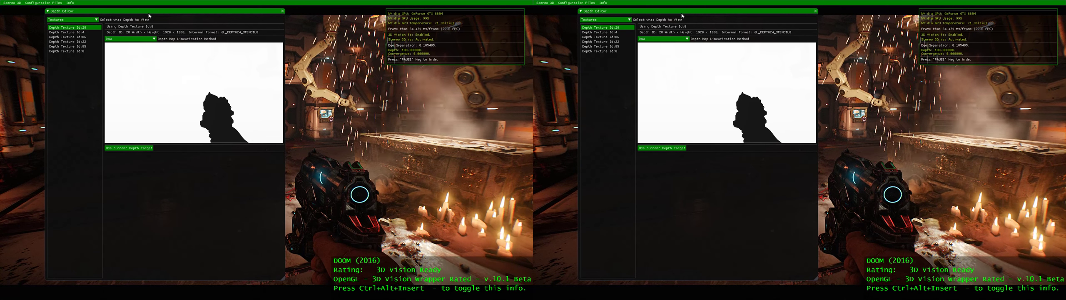
Cycle the depth preview through Linear, Logarithmic and Inverse Raw linearisation
{"action": "left_click", "coordinate": [671, 41]}
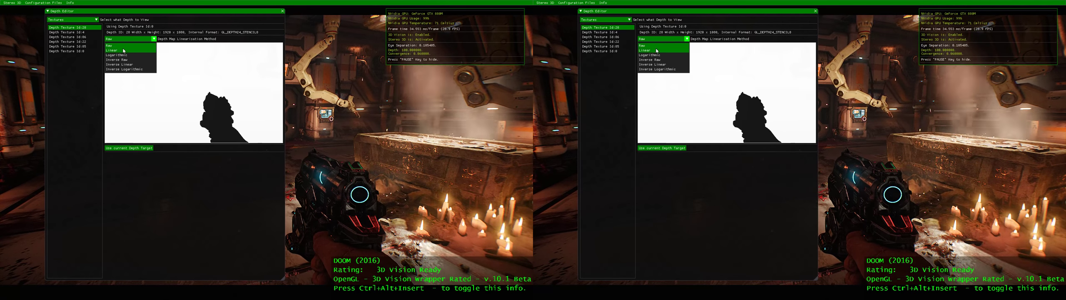
{"action": "left_click", "coordinate": [124, 50]}
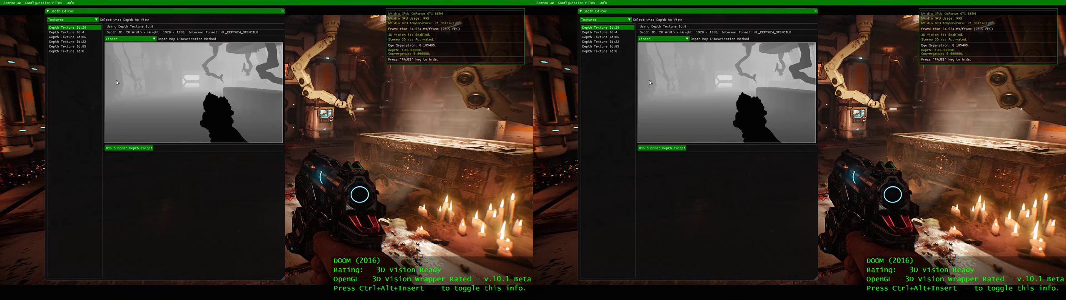
{"action": "left_click", "coordinate": [125, 39]}
{"action": "left_click", "coordinate": [131, 55]}
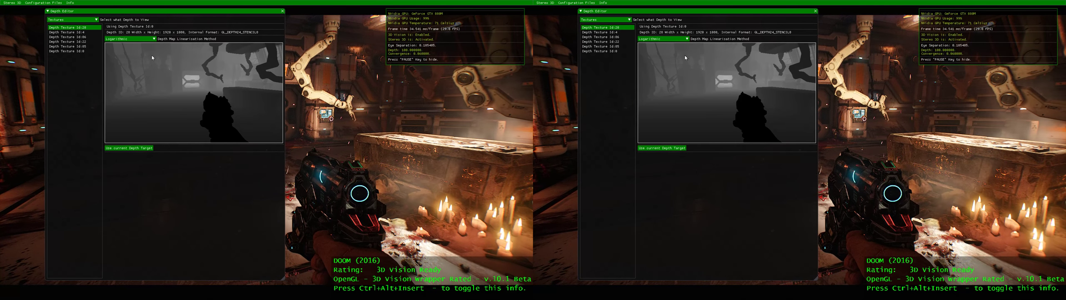
{"action": "left_click", "coordinate": [140, 39]}
{"action": "left_click", "coordinate": [652, 59]}
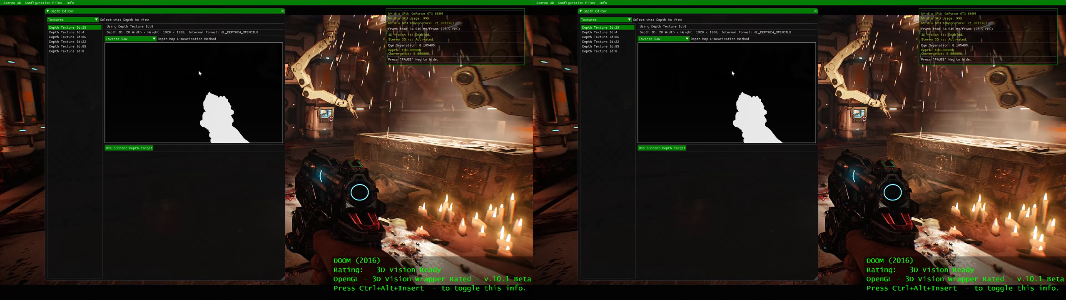
Continue through Linear, Inverse Raw and Inverse Linear linearisation on the depth preview
{"action": "left_click", "coordinate": [142, 40]}
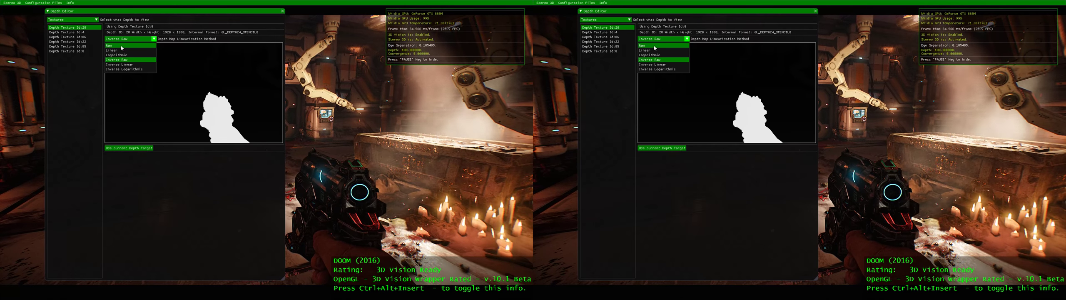
{"action": "left_click", "coordinate": [122, 53]}
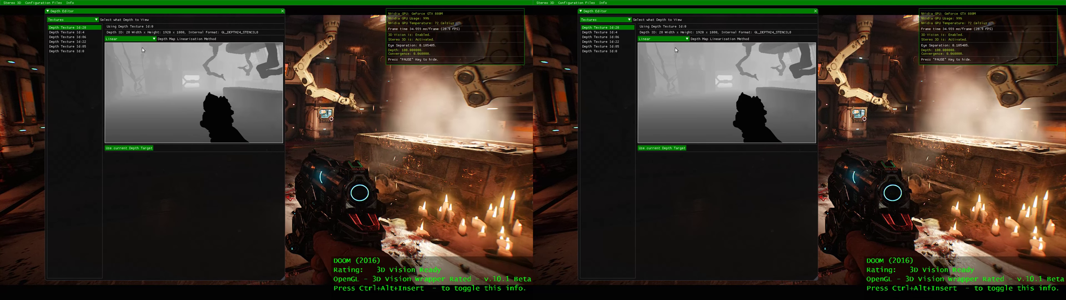
{"action": "left_click", "coordinate": [662, 38]}
{"action": "left_click", "coordinate": [668, 60]}
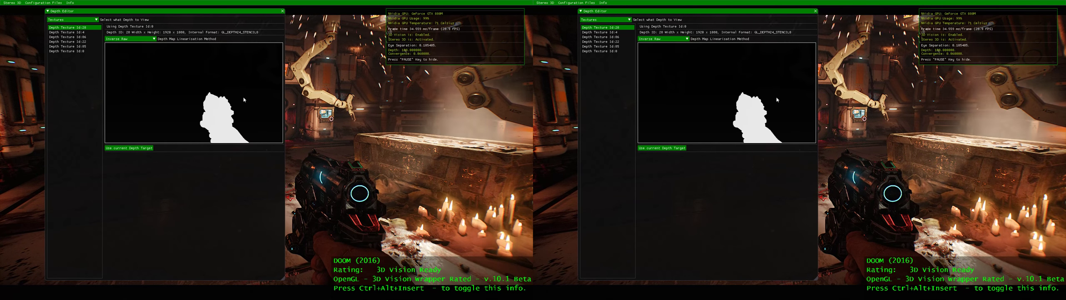
{"action": "left_click", "coordinate": [142, 39]}
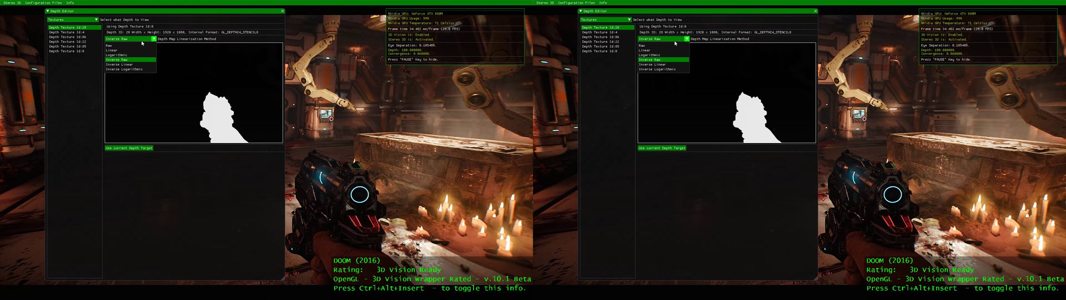
{"action": "left_click", "coordinate": [125, 64]}
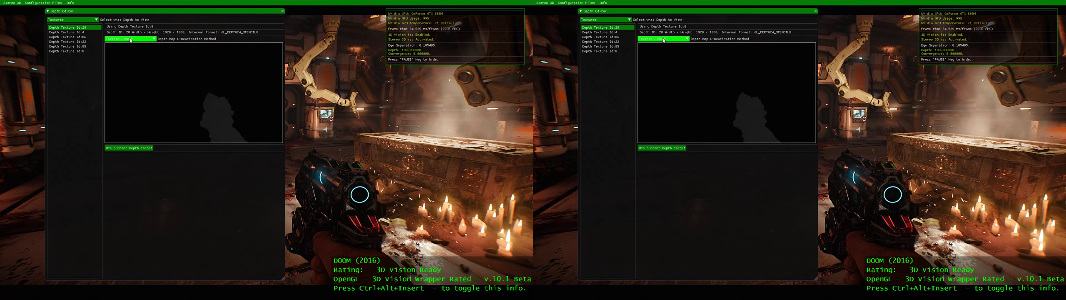
Try Inverse Logarithmic, return to Linear, and set the texture as the current depth target
{"action": "left_click", "coordinate": [130, 39]}
{"action": "left_click", "coordinate": [125, 71]}
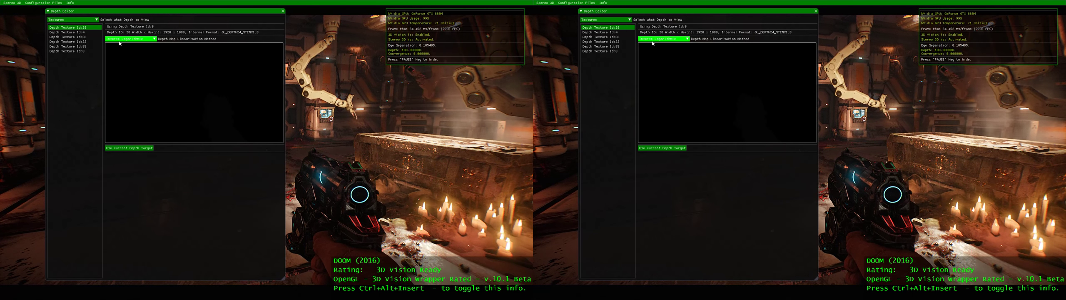
{"action": "left_click", "coordinate": [119, 39]}
{"action": "left_click", "coordinate": [116, 49]}
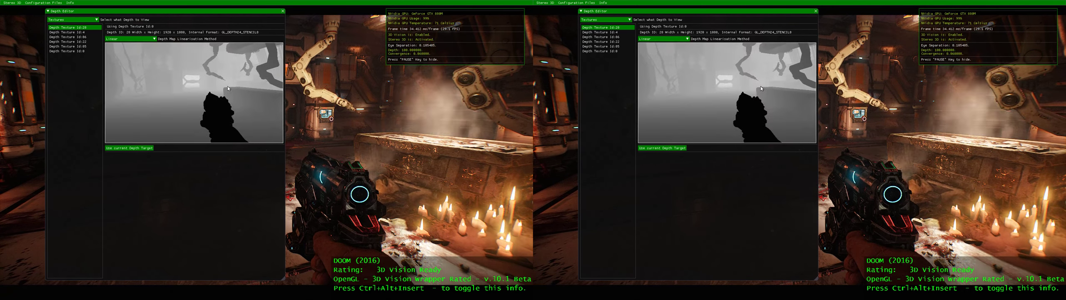
{"action": "left_click_drag", "start_coordinate": [194, 14], "coordinate": [159, 12]}
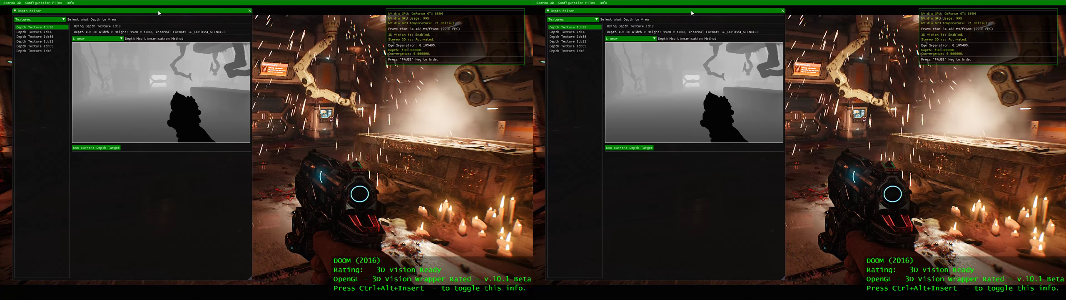
{"action": "left_click", "coordinate": [96, 147]}
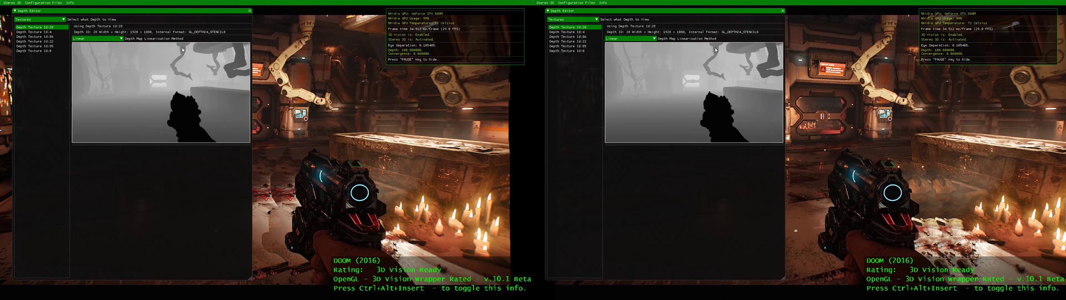
Play with the overlay hidden, then park the collapsed Depth Editor at the top centre
{"action": "key", "text": "Insert"}
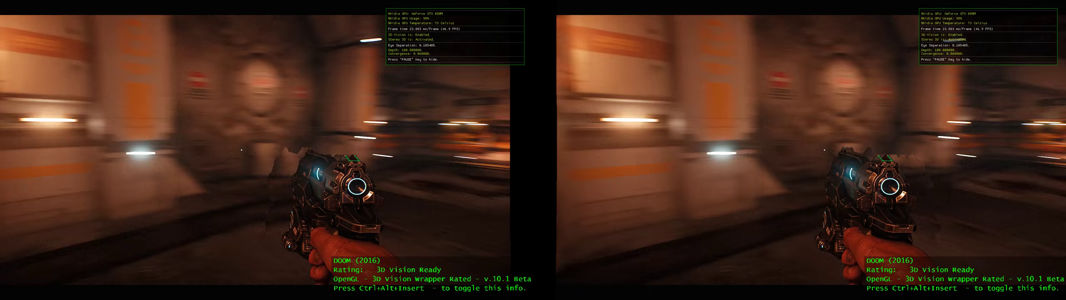
{"action": "key", "text": "ctrl+alt+Insert"}
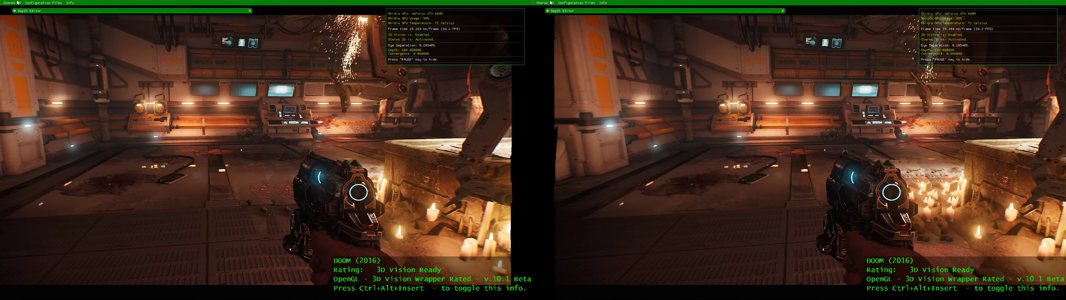
{"action": "mouse_move", "coordinate": [89, 12]}
{"action": "left_mouse_down"}
{"action": "mouse_move", "coordinate": [317, 26]}
{"action": "mouse_move", "coordinate": [371, 17]}
{"action": "left_mouse_up"}
{"action": "key", "text": "Pause"}
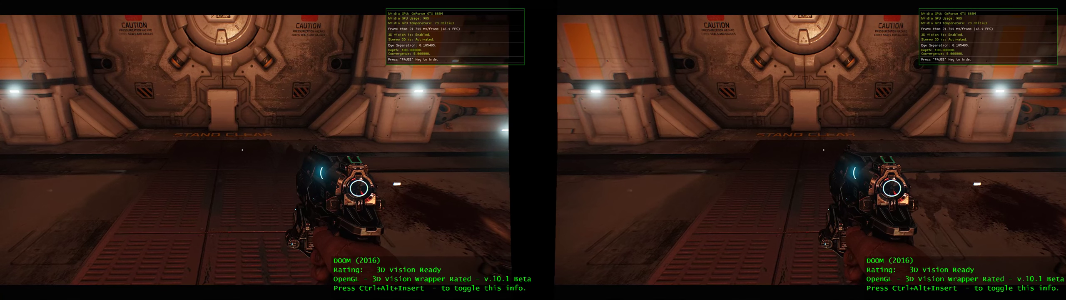
{"action": "key", "text": "Pause"}
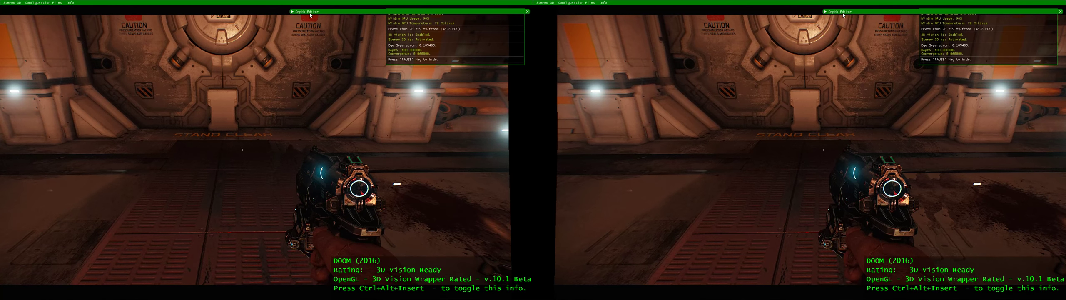
Expand the Depth Editor, apply Logarithmic linearisation and return to gameplay
{"action": "left_click", "coordinate": [844, 12]}
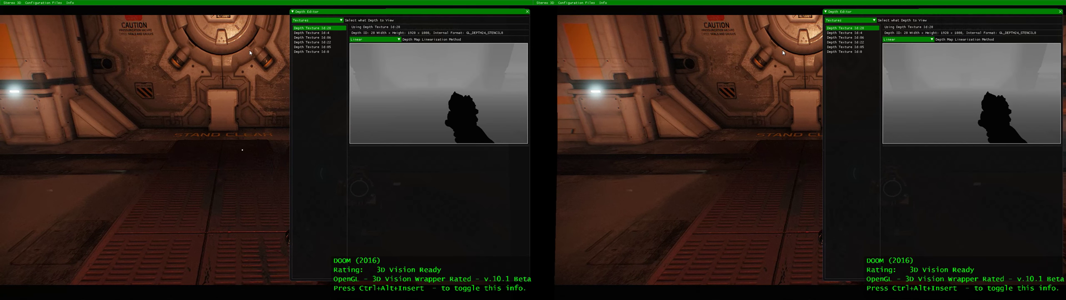
{"action": "key", "text": "Pause"}
{"action": "key", "text": "Pause"}
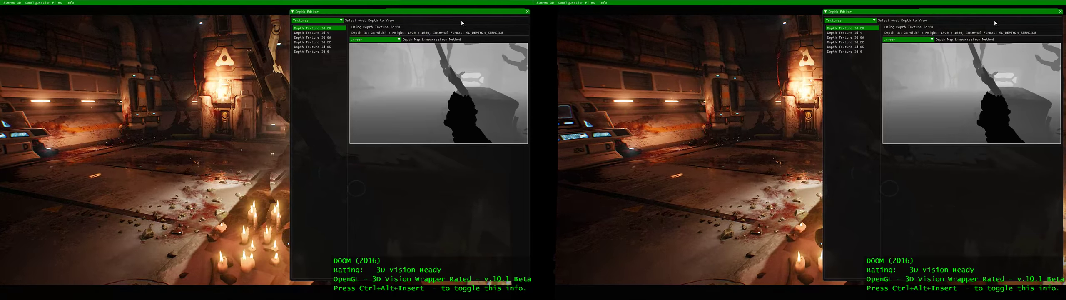
{"action": "left_click", "coordinate": [909, 40]}
{"action": "left_click", "coordinate": [923, 54]}
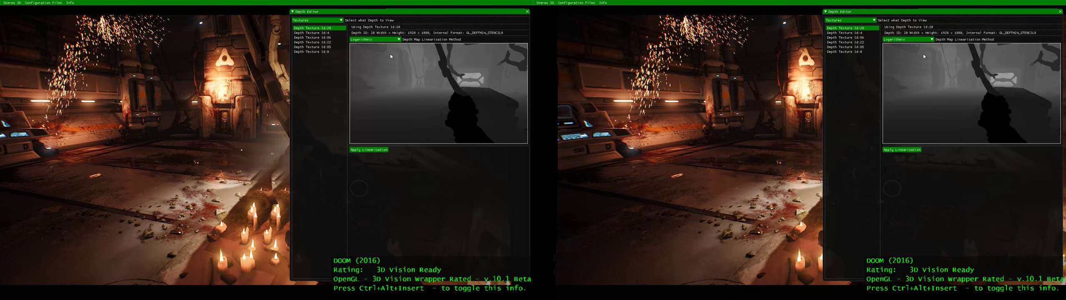
{"action": "left_click", "coordinate": [902, 150]}
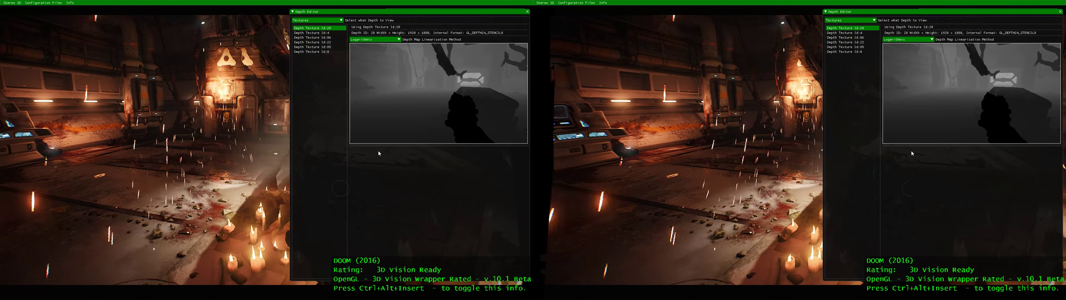
{"action": "key", "text": "Pause"}
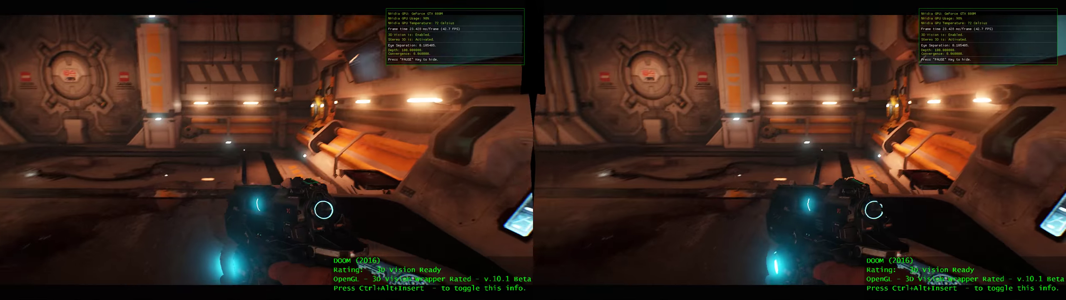
Reopen the Depth Editor and try Raw linearisation before settling on Linear
{"action": "key", "text": "ctrl+alt+Insert"}
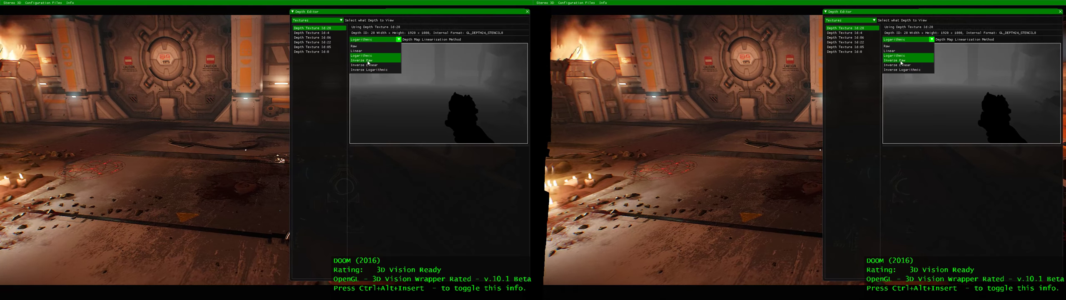
{"action": "left_click", "coordinate": [900, 46]}
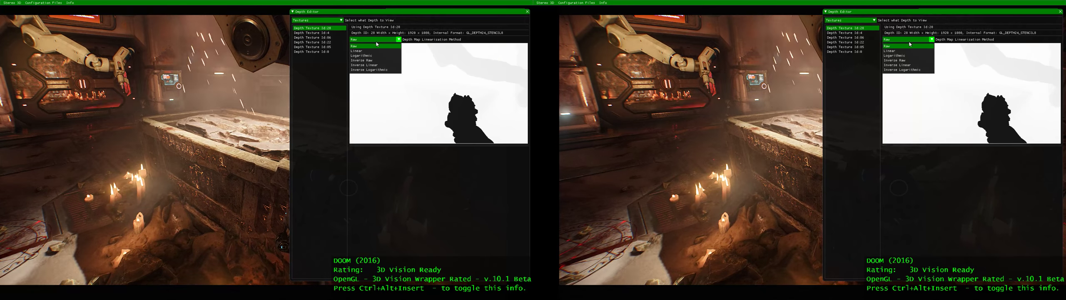
{"action": "left_click", "coordinate": [373, 50]}
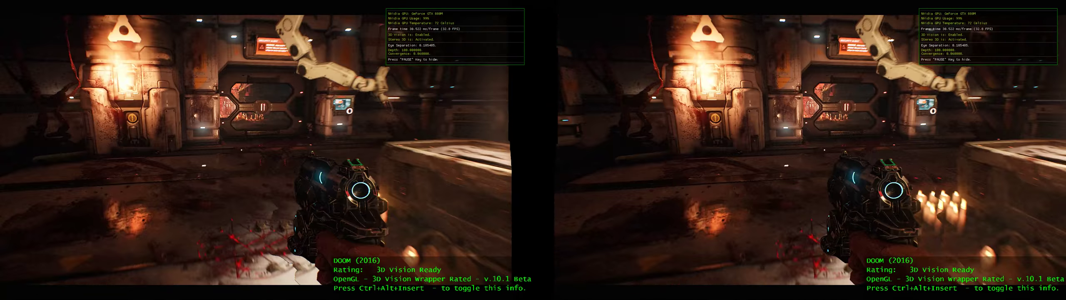
Bring the Depth Editor overlay back over gameplay
{"action": "key", "text": "ctrl+alt+Insert"}
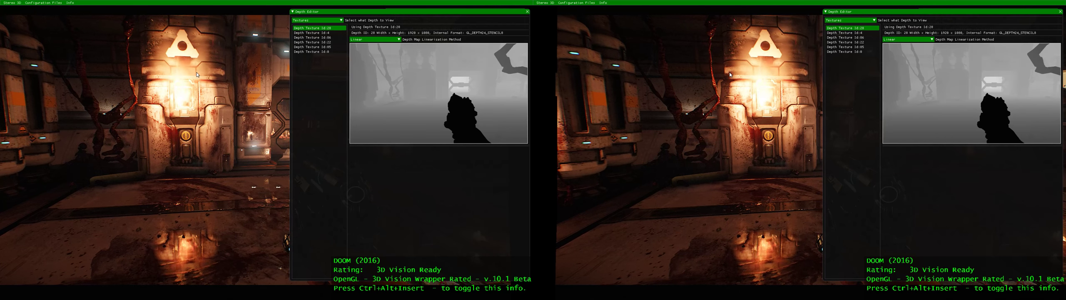
Edit the DepthMapLiniarisation line in 3DVisionWrapper.ini's [Depth_3D] section
{"action": "left_click", "coordinate": [565, 5]}
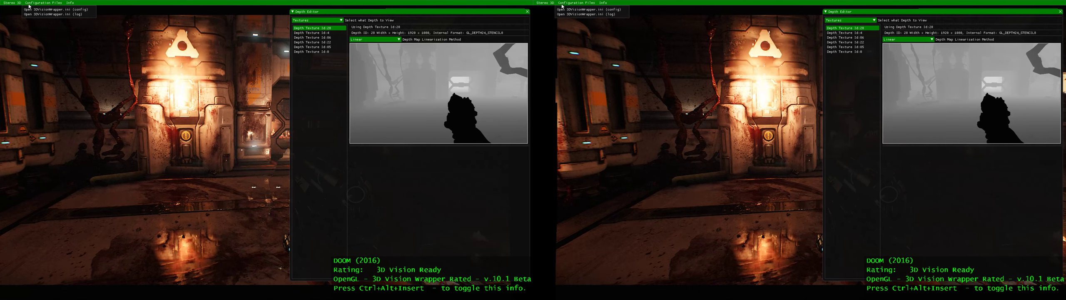
{"action": "left_click", "coordinate": [571, 14]}
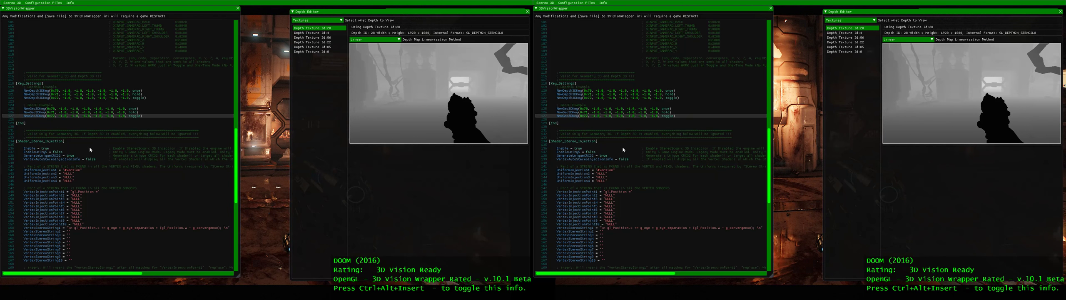
{"action": "scroll", "coordinate": [626, 130], "scroll_direction": "down", "scroll_amount": 5}
{"action": "scroll", "coordinate": [627, 131], "scroll_direction": "up", "scroll_amount": 5}
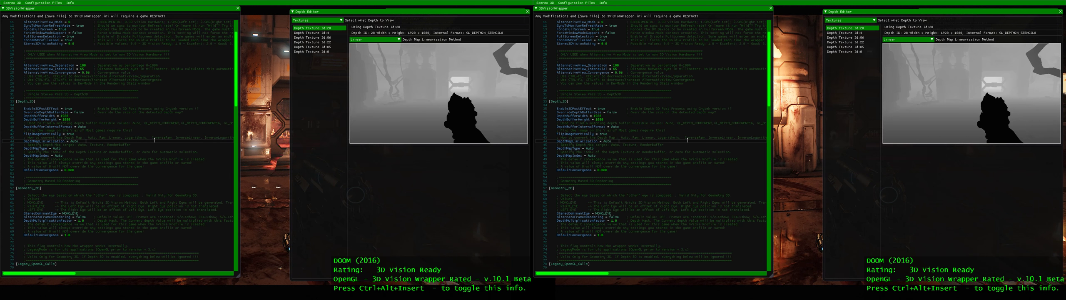
{"action": "key", "text": "BackSpace"}
{"action": "key", "text": "BackSpace"}
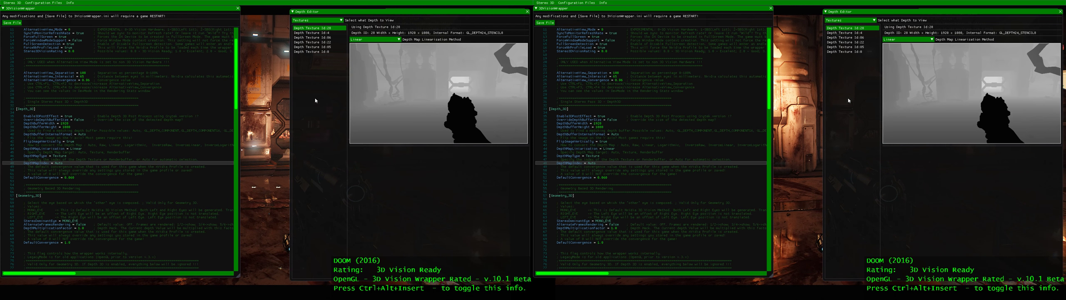
Switch the preview between Depth Texture Id:4 and Id:28, ending on Id:4
{"action": "left_click", "coordinate": [321, 33]}
{"action": "left_click", "coordinate": [854, 28]}
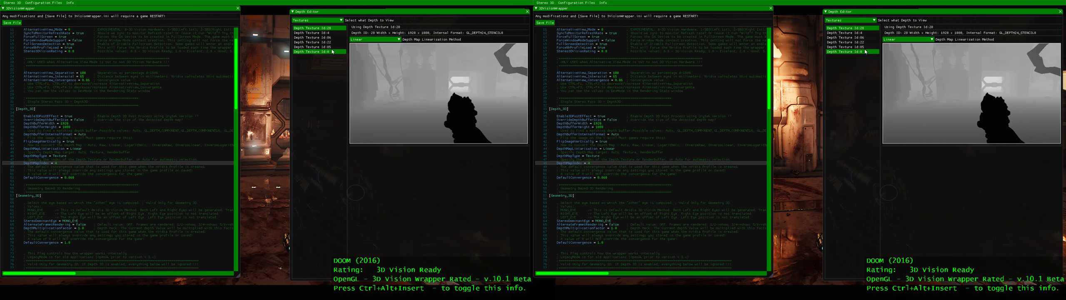
{"action": "left_click", "coordinate": [872, 33]}
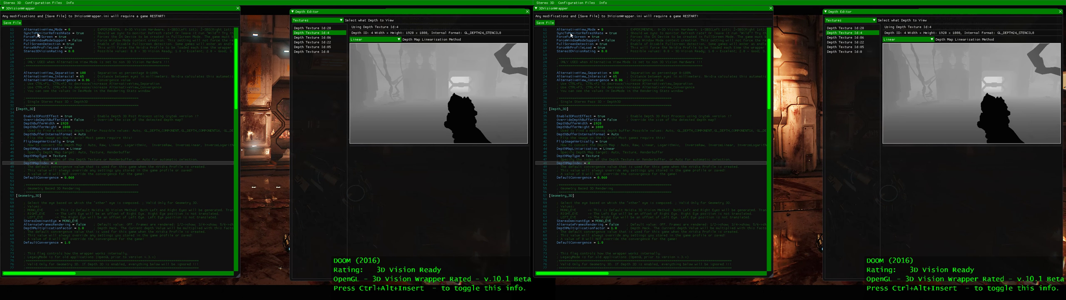
Save the wrapper config with Ctrl+S, accept the restart notice, and head to the pause menu to quit
{"action": "key", "text": "ctrl+s"}
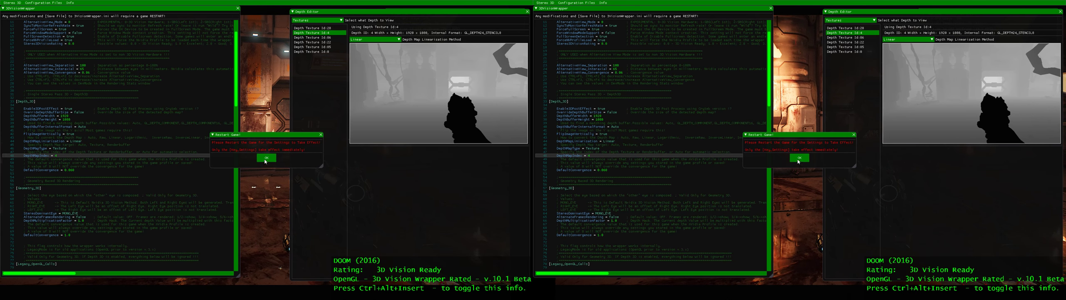
{"action": "left_click", "coordinate": [267, 158]}
{"action": "key", "text": "ctrl+shift+Insert"}
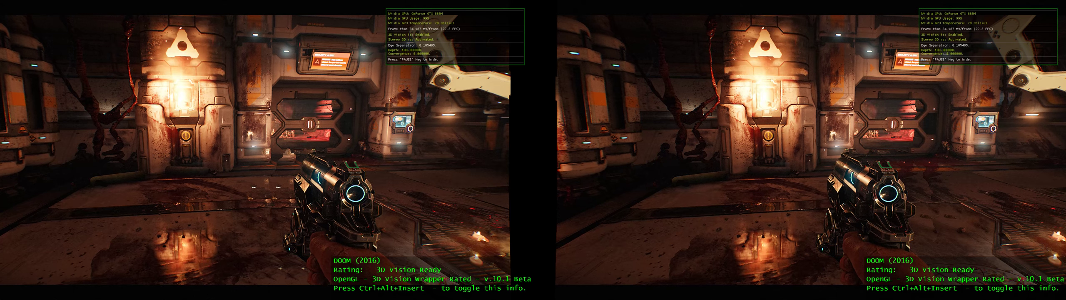
{"action": "key", "text": "Escape"}
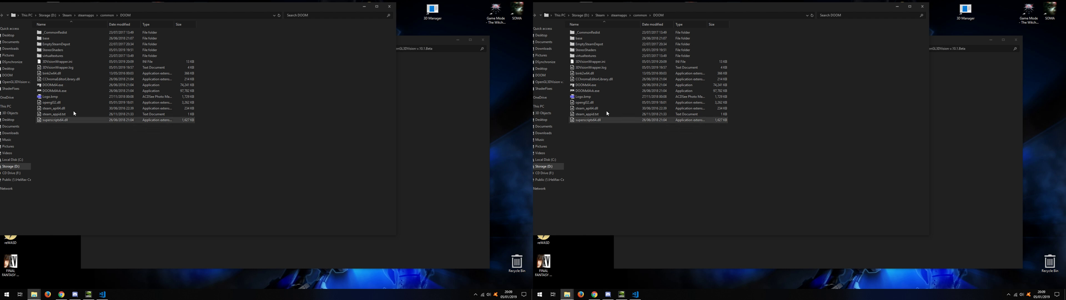
Relaunch DOOMx64.exe from the DOOM install folder
{"action": "double_click", "coordinate": [65, 86]}
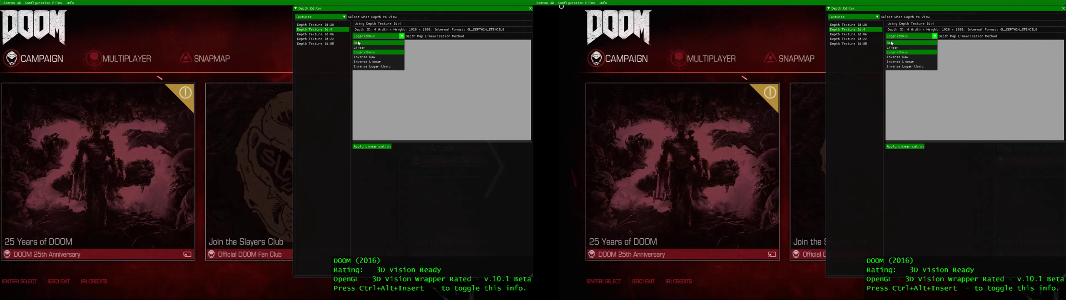
Leave the linearisation list unchanged and close the Depth Editor over the main menu
{"action": "left_click", "coordinate": [495, 39]}
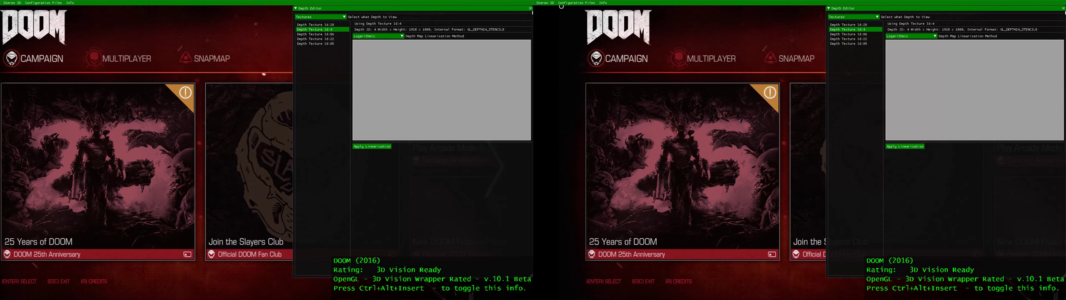
{"action": "key", "text": "Insert"}
{"action": "key", "text": "Insert"}
{"action": "left_click", "coordinate": [531, 10]}
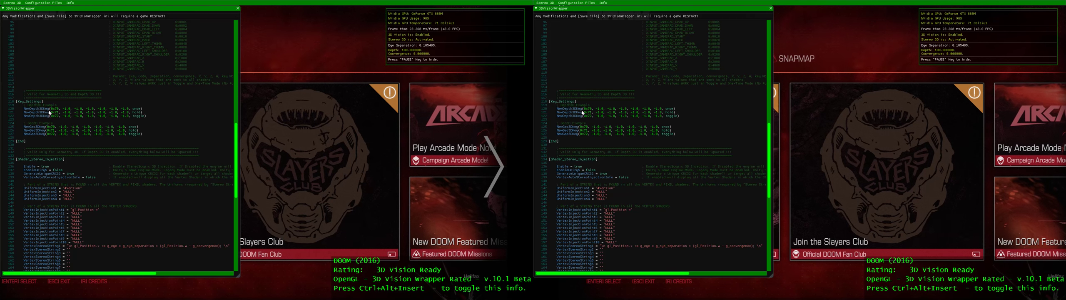
{"action": "scroll", "coordinate": [124, 112], "scroll_direction": "up", "scroll_amount": 10}
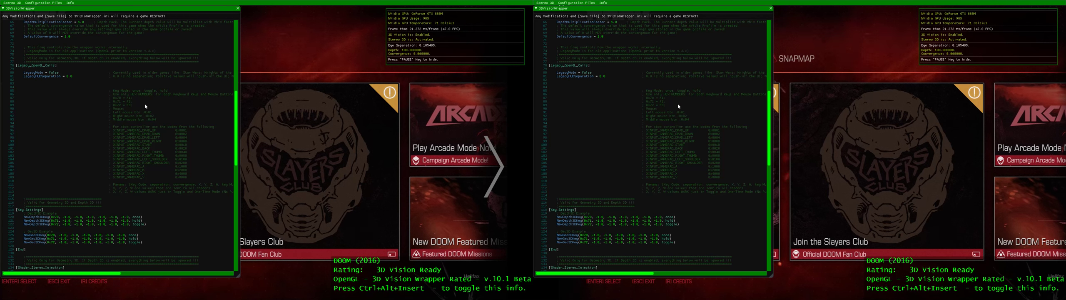
{"action": "scroll", "coordinate": [132, 124], "scroll_direction": "down", "scroll_amount": 7}
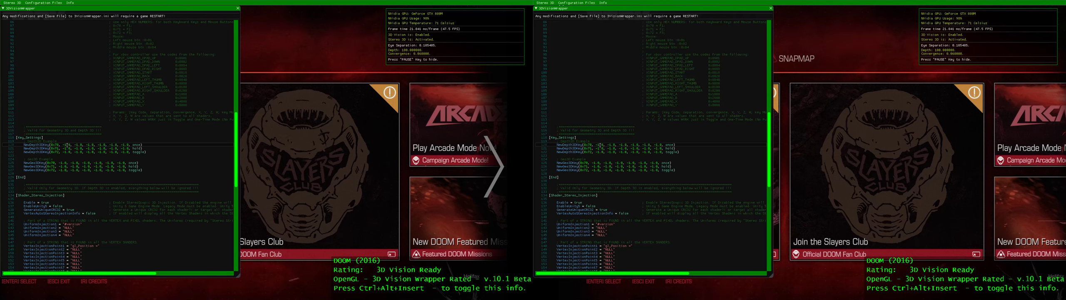
Edit the NewDepth3DKey line and save the config by cycling the editor closed and open
{"action": "key", "text": "BackSpace"}
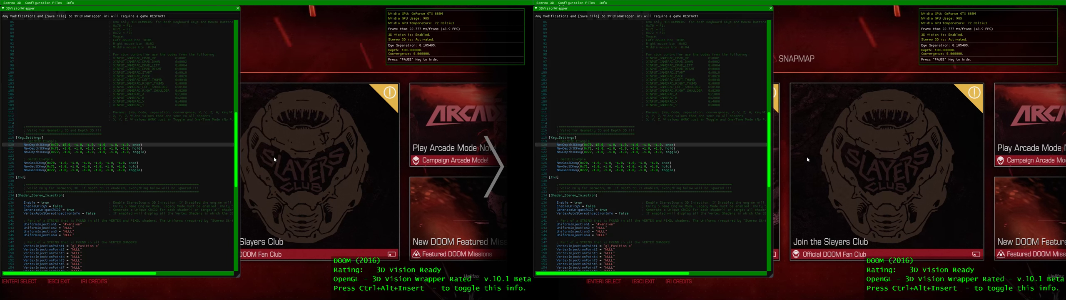
{"action": "key", "text": "ctrl+shift+Insert"}
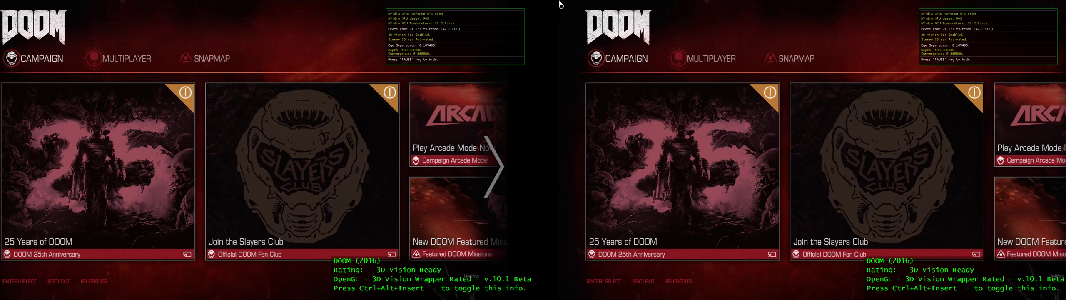
{"action": "key", "text": "ctrl+shift+Insert"}
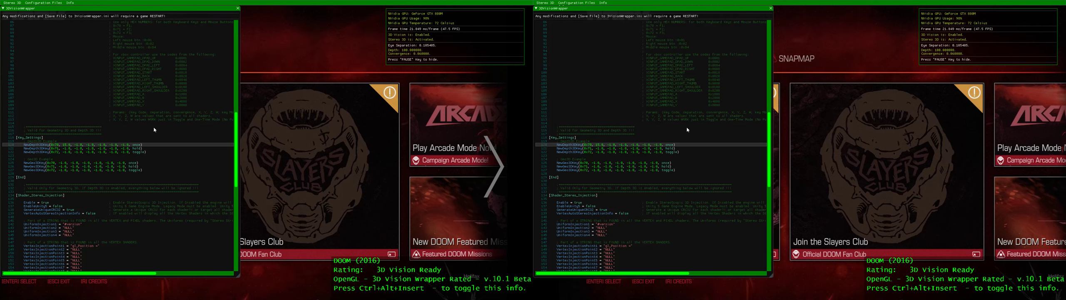
Reuse the word 'toggle' for the first NewDepth3DKey entry in place of 'once', then hide the editor
{"action": "double_click", "coordinate": [139, 152]}
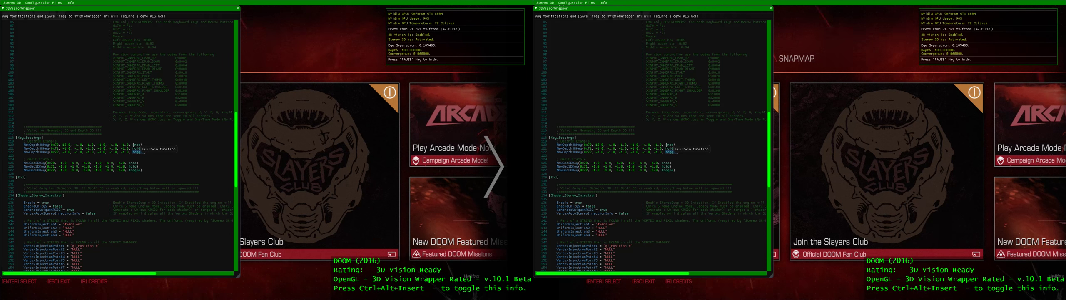
{"action": "key", "text": "ctrl+v"}
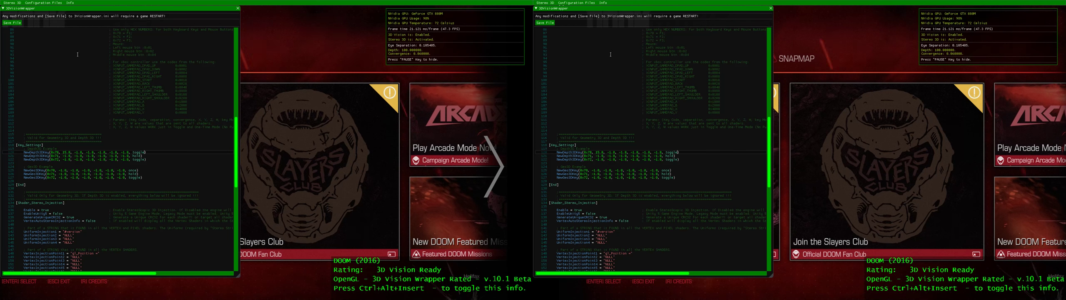
{"action": "left_click", "coordinate": [166, 152]}
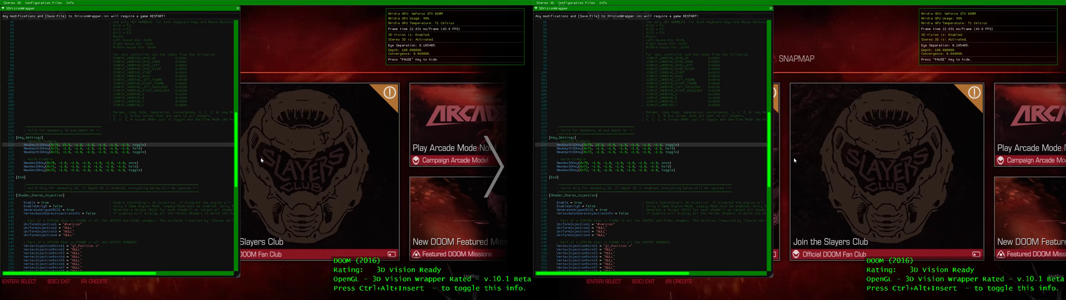
{"action": "key", "text": "ctrl+alt+Insert"}
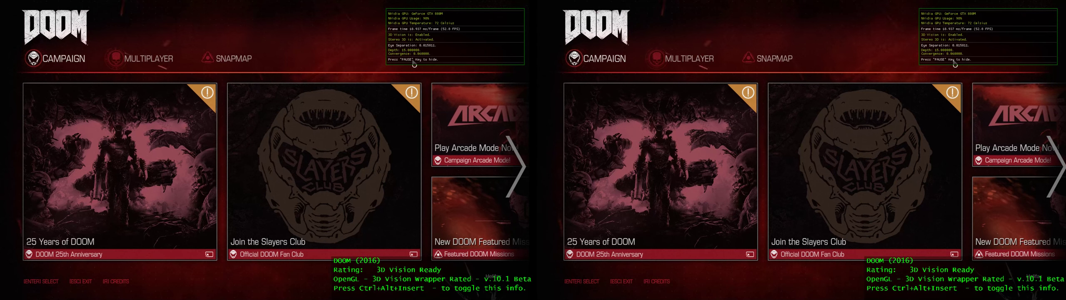
Raise the stereo separation three notches with Ctrl+F4
{"action": "key", "text": "ctrl+F4"}
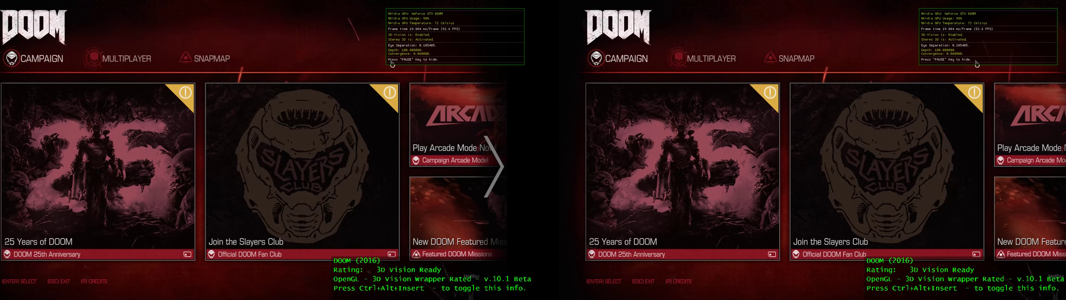
{"action": "key", "text": "ctrl+F4"}
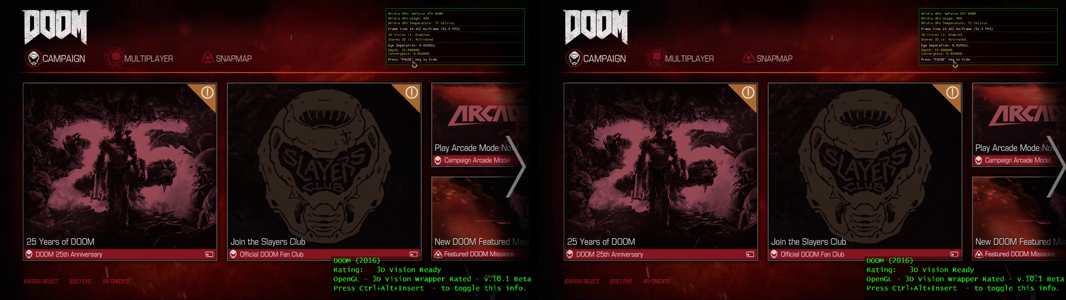
{"action": "key", "text": "ctrl+F4"}
{"action": "key", "text": "ctrl+F4"}
{"action": "key", "text": "ctrl+F4"}
{"action": "key", "text": "ctrl+F4"}
{"action": "key", "text": "ctrl+F4"}
{"action": "key", "text": "ctrl+F4"}
{"action": "key", "text": "ctrl+F4"}
{"action": "key", "text": "ctrl+F4"}
{"action": "key", "text": "ctrl+F4"}
{"action": "key", "text": "ctrl+F4"}
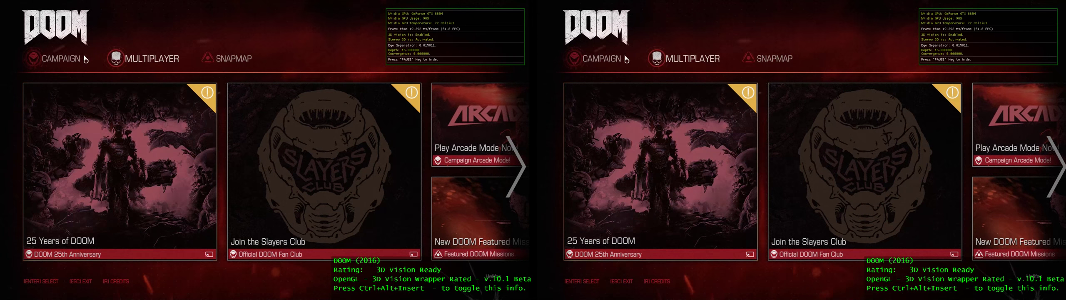
Enter the Campaign menu and start loading The UAC mission
{"action": "left_click", "coordinate": [57, 58]}
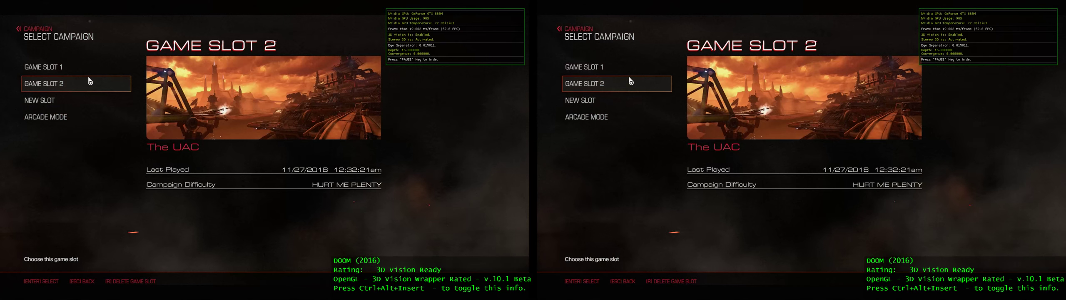
{"action": "key", "text": "Escape"}
{"action": "left_click", "coordinate": [57, 67]}
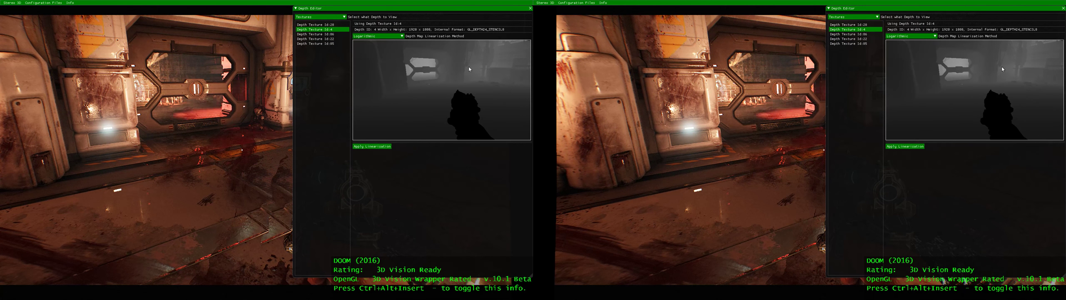
Compare Logarithmic against Linear depth-map linearisation in the preview and keep Linear
{"action": "left_click", "coordinate": [379, 36]}
{"action": "left_click", "coordinate": [381, 45]}
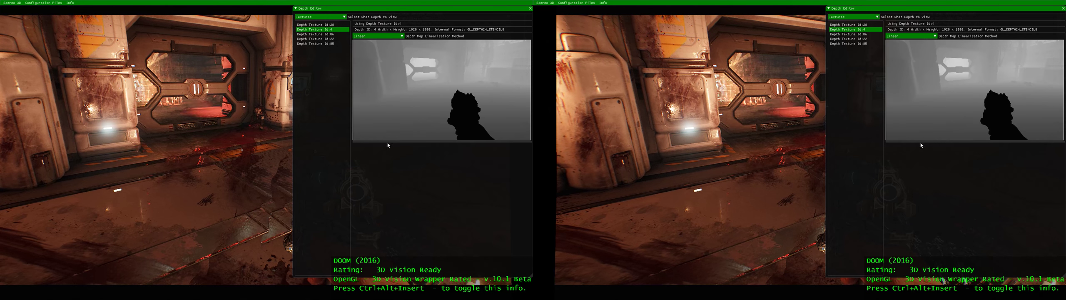
{"action": "left_click", "coordinate": [388, 36]}
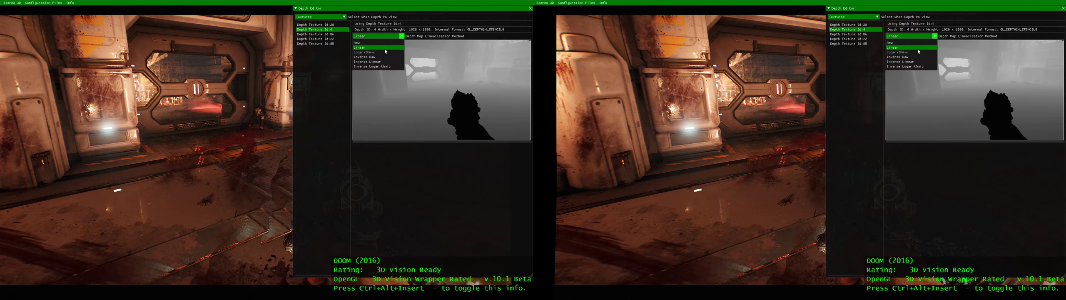
{"action": "left_click", "coordinate": [383, 52]}
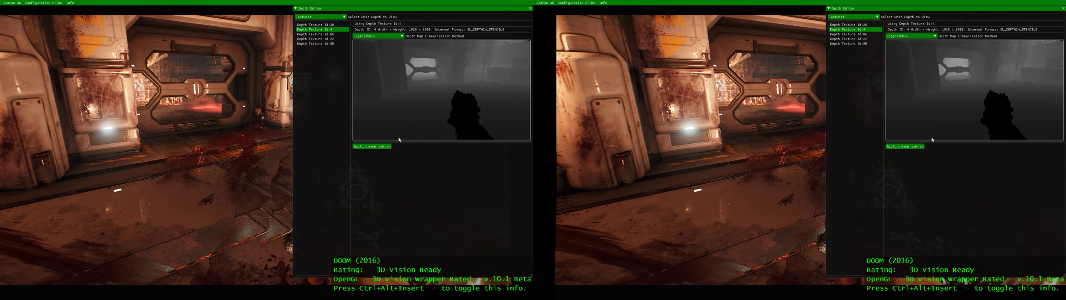
{"action": "left_click", "coordinate": [371, 37]}
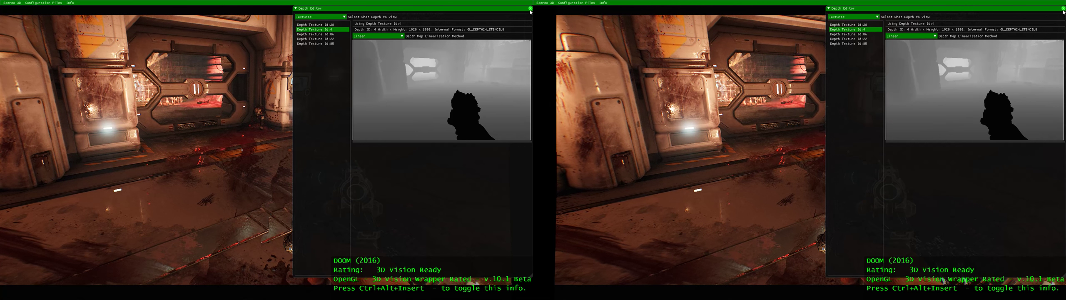
Close the Depth Editor and bring up the overlay's list of editors
{"action": "key", "text": "Escape"}
{"action": "key", "text": "Insert"}
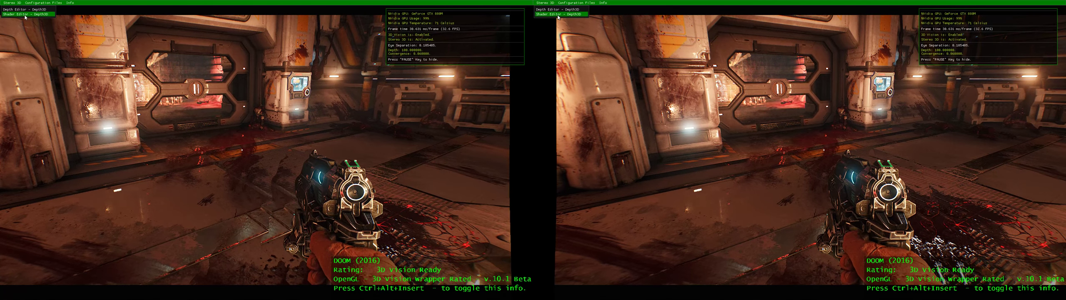
In the Shader Editor, browse the Stereo and Clip vertex and pixel shader sources
{"action": "left_click", "coordinate": [555, 15]}
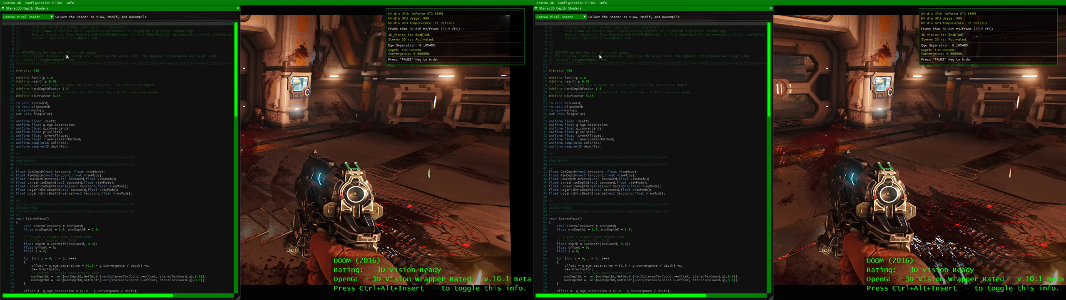
{"action": "left_click", "coordinate": [560, 16]}
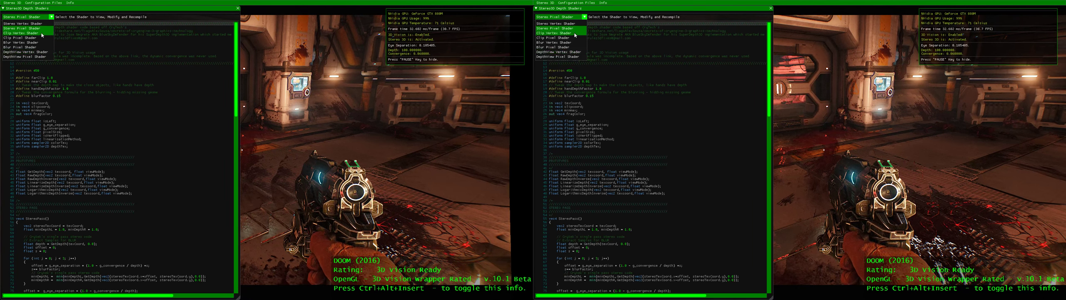
{"action": "left_click", "coordinate": [17, 28]}
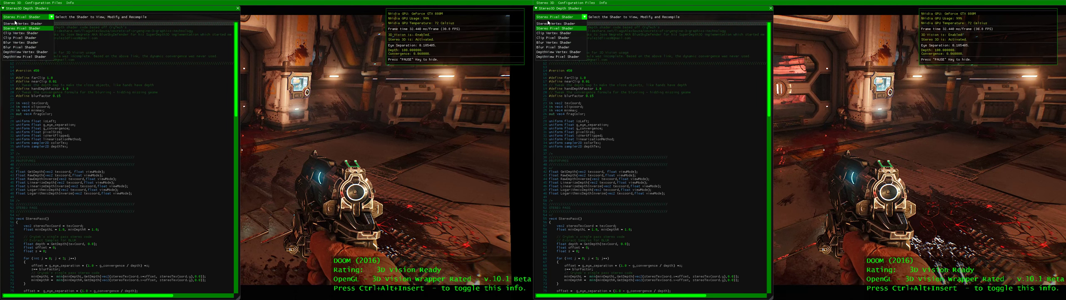
{"action": "left_click", "coordinate": [14, 16]}
{"action": "left_click", "coordinate": [20, 29]}
{"action": "left_click", "coordinate": [19, 17]}
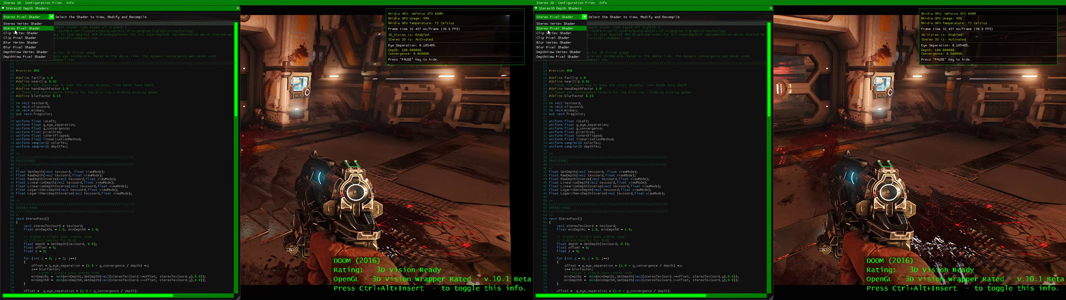
{"action": "left_click", "coordinate": [22, 33]}
{"action": "left_click", "coordinate": [12, 17]}
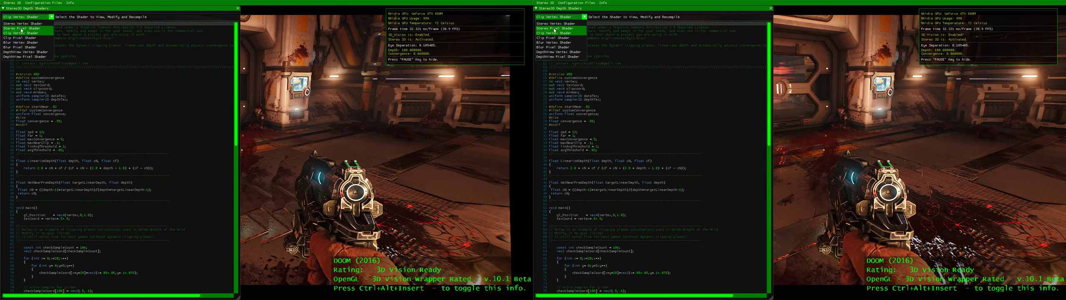
{"action": "left_click", "coordinate": [13, 38]}
Browse the DepthView shaders with a brief look at the depth preview, ending on the Stereo Vertex Shader
{"action": "left_click", "coordinate": [23, 18]}
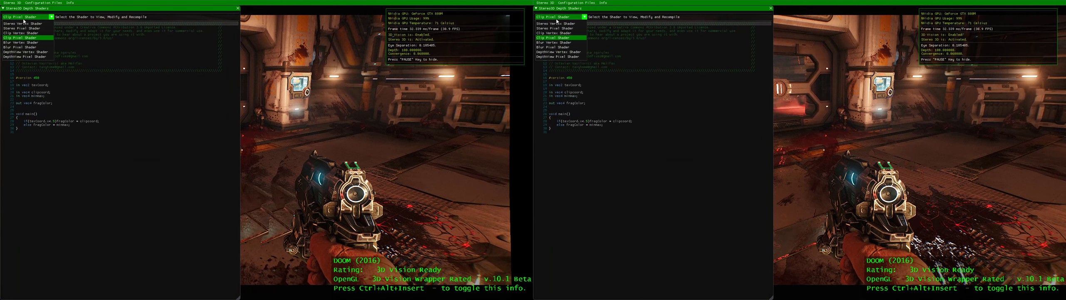
{"action": "left_click", "coordinate": [23, 52]}
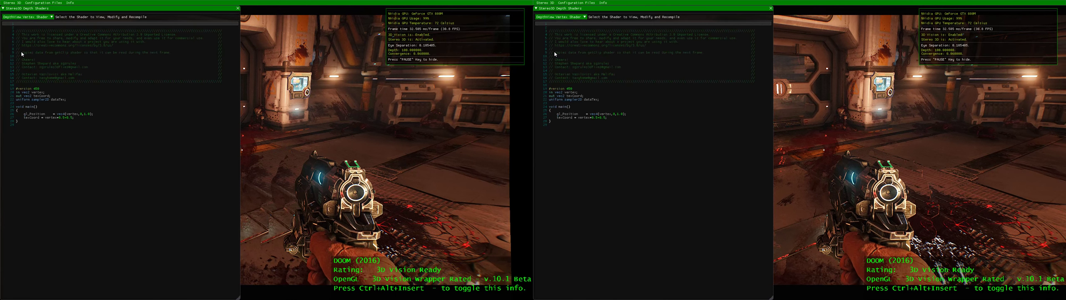
{"action": "left_click", "coordinate": [25, 9]}
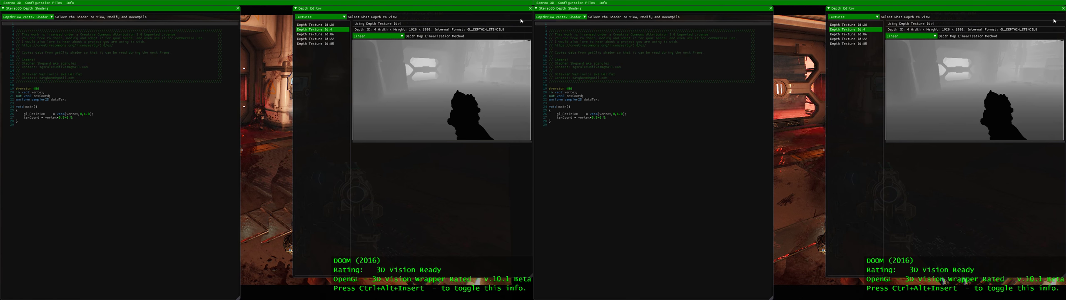
{"action": "key", "text": "Escape"}
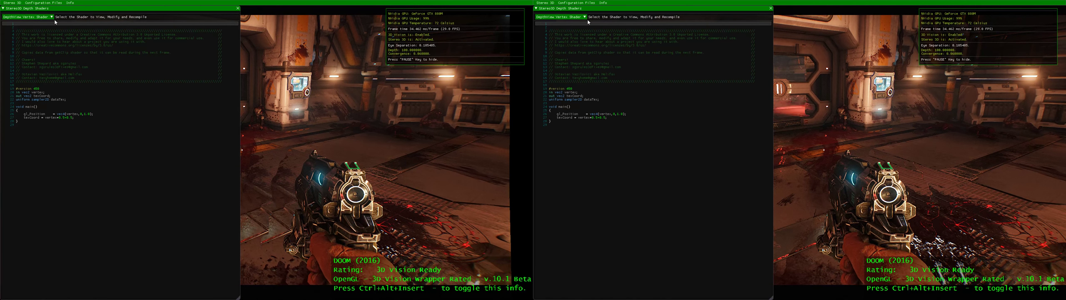
{"action": "left_click", "coordinate": [40, 17]}
{"action": "left_click", "coordinate": [37, 58]}
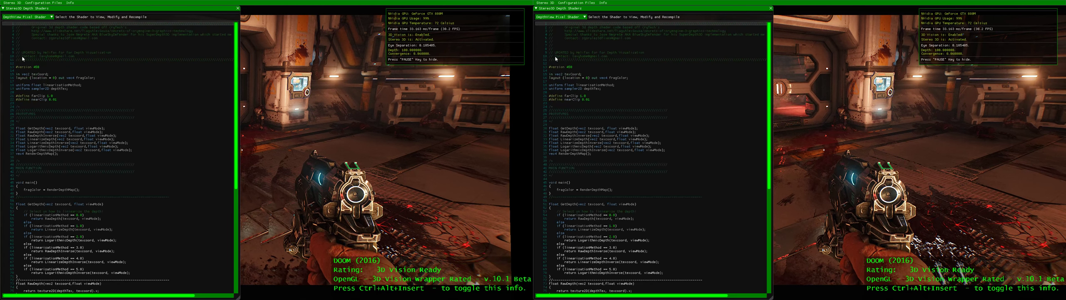
{"action": "scroll", "coordinate": [631, 95], "scroll_direction": "down", "scroll_amount": 8}
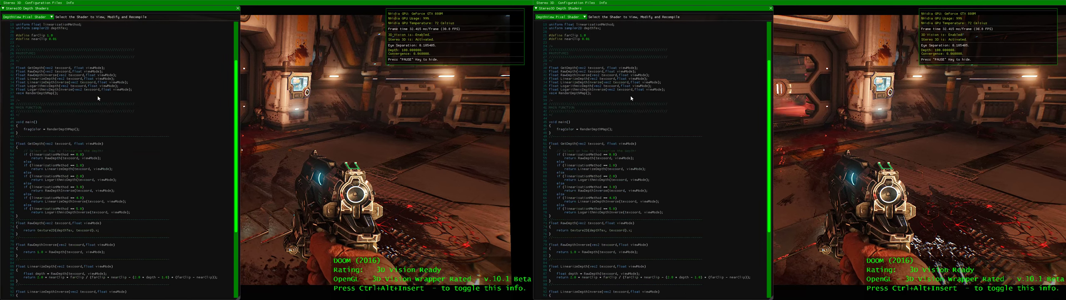
{"action": "scroll", "coordinate": [631, 95], "scroll_direction": "up", "scroll_amount": 10}
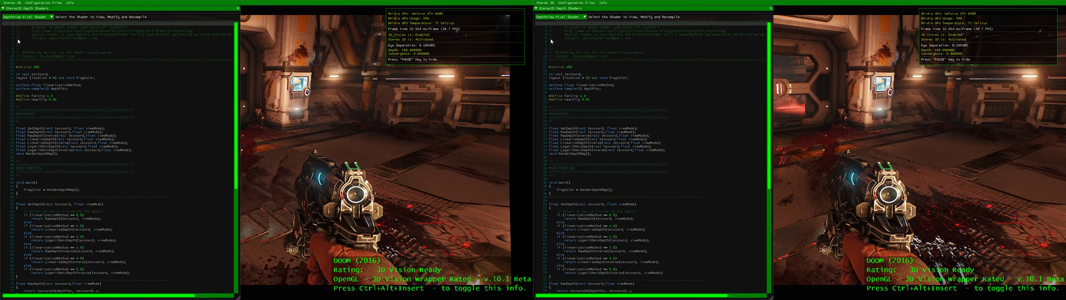
{"action": "left_click", "coordinate": [569, 17]}
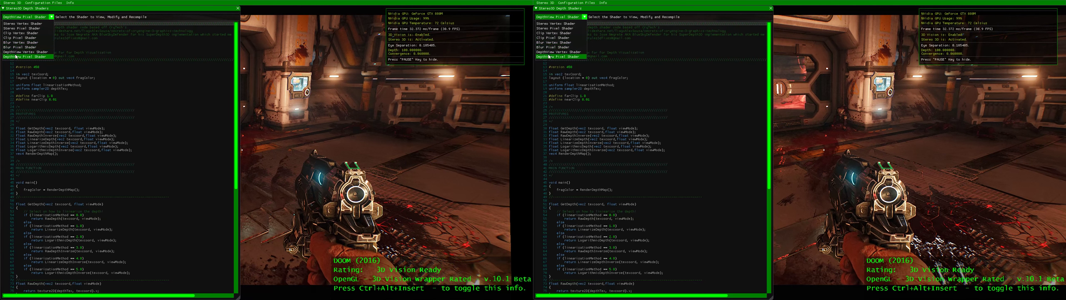
{"action": "left_click", "coordinate": [27, 33]}
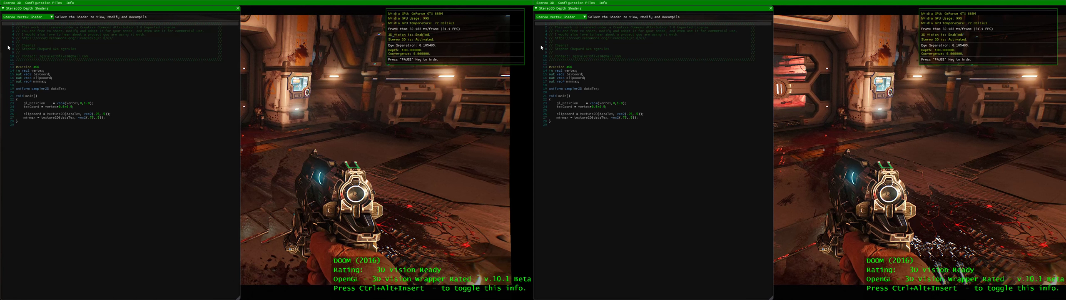
Show the Stereo Pixel Shader source and place the caret on its #define farClip line
{"action": "left_click", "coordinate": [27, 16]}
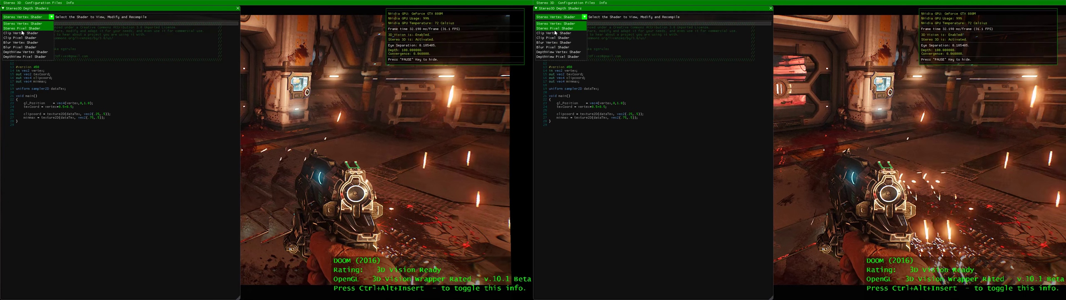
{"action": "left_click", "coordinate": [27, 31]}
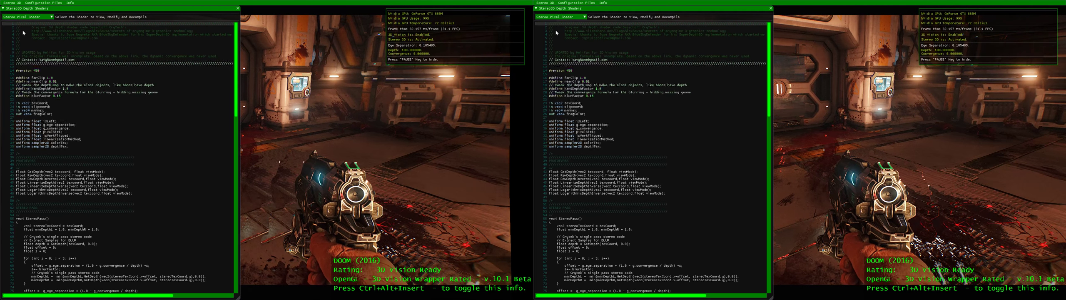
{"action": "left_click", "coordinate": [240, 9]}
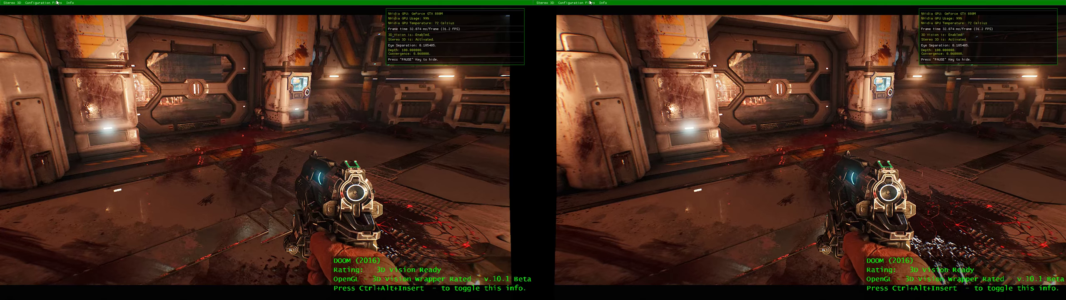
{"action": "left_click", "coordinate": [17, 14]}
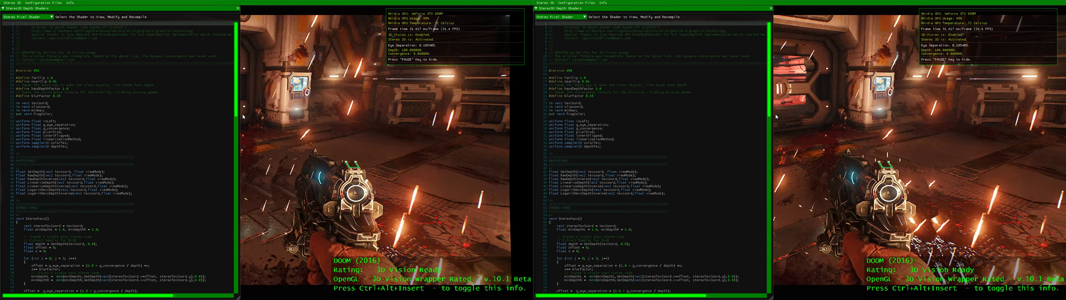
{"action": "left_click", "coordinate": [142, 76]}
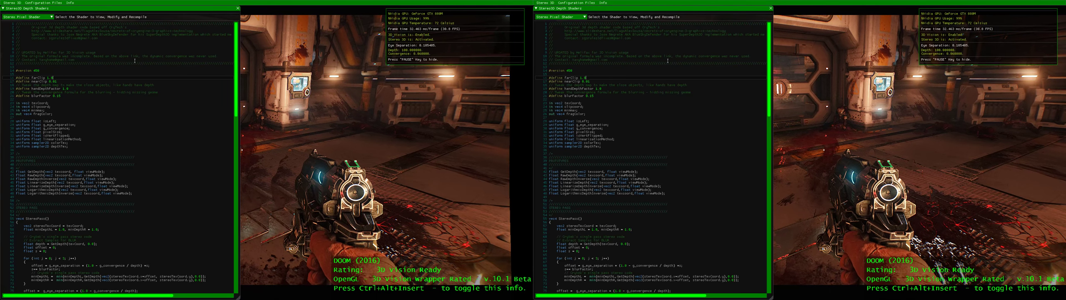
{"action": "scroll", "coordinate": [125, 67], "scroll_direction": "down", "scroll_amount": 5}
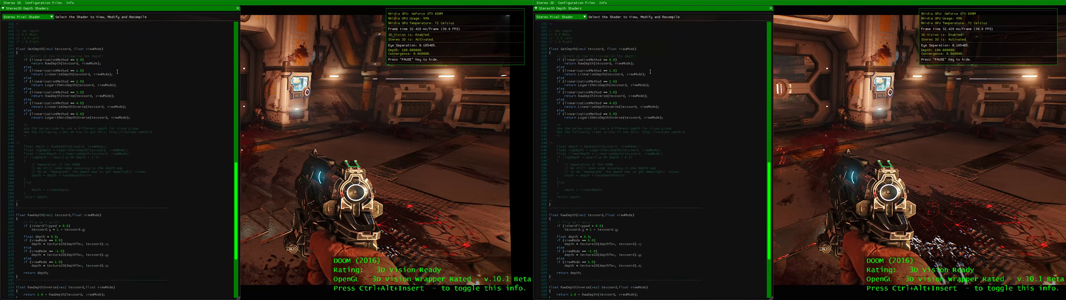
{"action": "scroll", "coordinate": [125, 66], "scroll_direction": "down", "scroll_amount": 5}
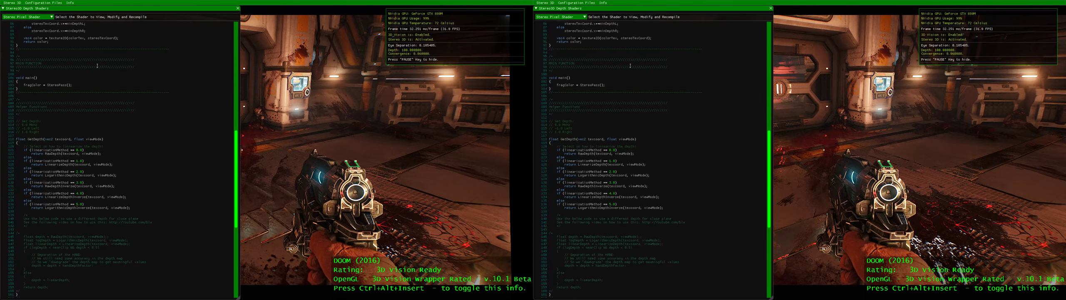
{"action": "scroll", "coordinate": [99, 69], "scroll_direction": "down", "scroll_amount": 8}
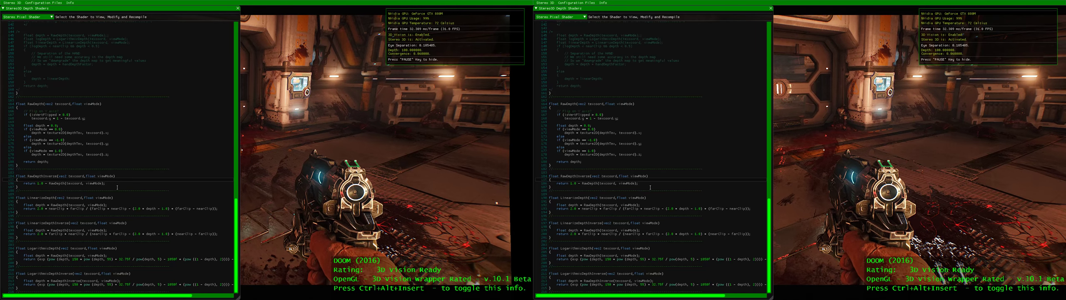
{"action": "scroll", "coordinate": [649, 187], "scroll_direction": "up", "scroll_amount": 8}
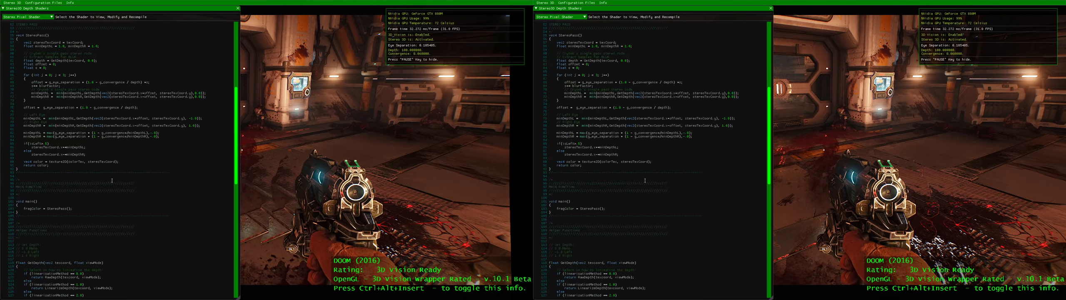
{"action": "scroll", "coordinate": [644, 178], "scroll_direction": "up", "scroll_amount": 10}
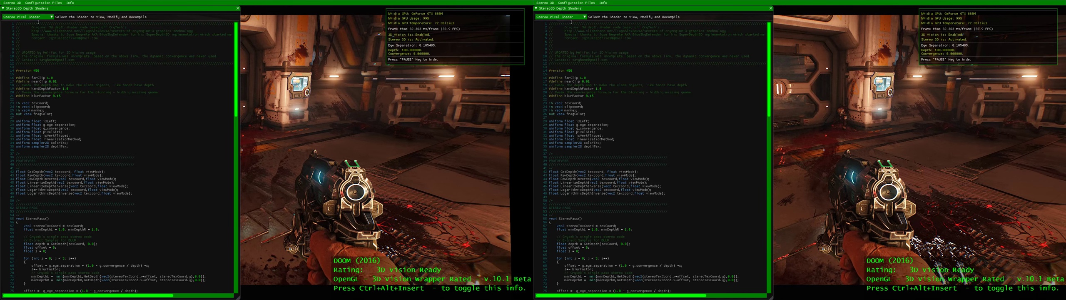
{"action": "scroll", "coordinate": [95, 128], "scroll_direction": "down", "scroll_amount": 10}
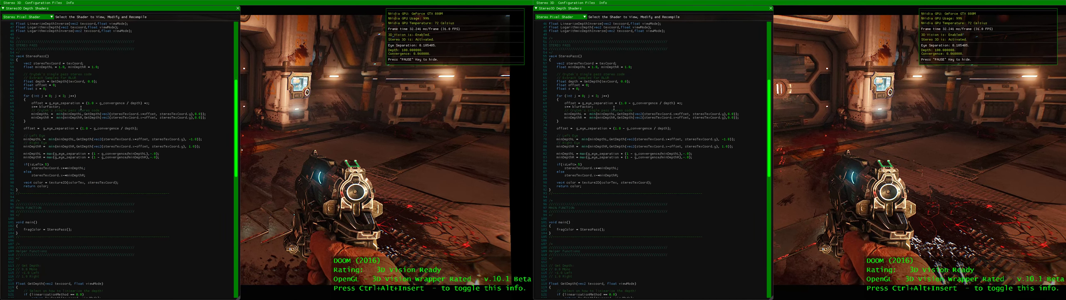
{"action": "double_click", "coordinate": [53, 108]}
{"action": "scroll", "coordinate": [144, 129], "scroll_direction": "down", "scroll_amount": 5}
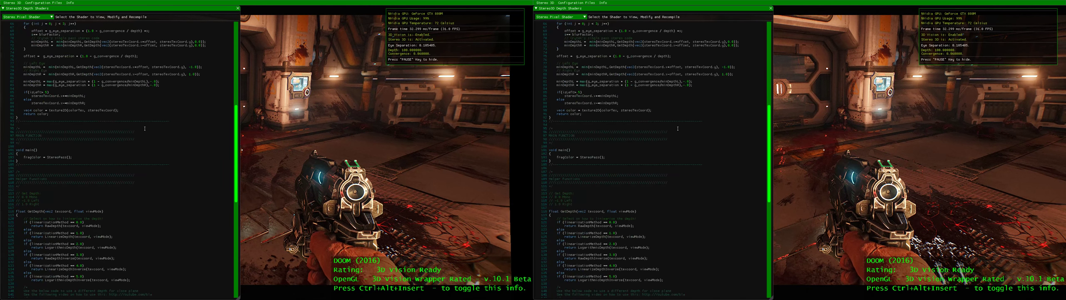
{"action": "scroll", "coordinate": [121, 93], "scroll_direction": "up", "scroll_amount": 3}
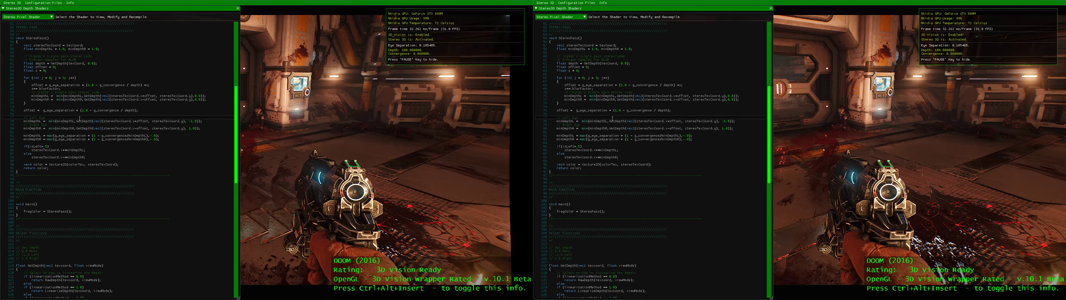
{"action": "scroll", "coordinate": [111, 152], "scroll_direction": "down", "scroll_amount": 4}
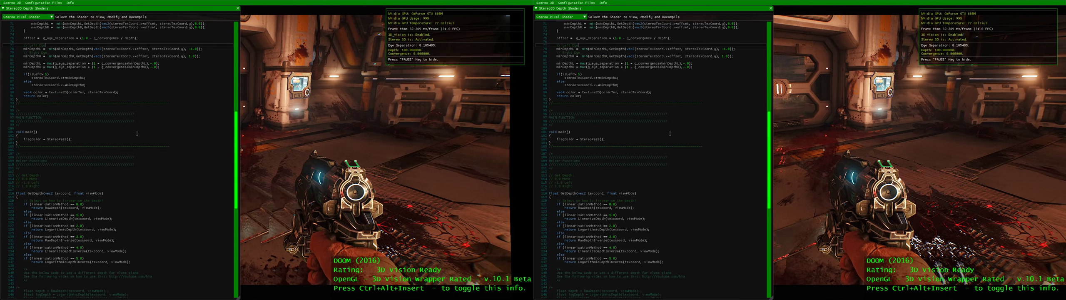
{"action": "scroll", "coordinate": [117, 148], "scroll_direction": "down", "scroll_amount": 2}
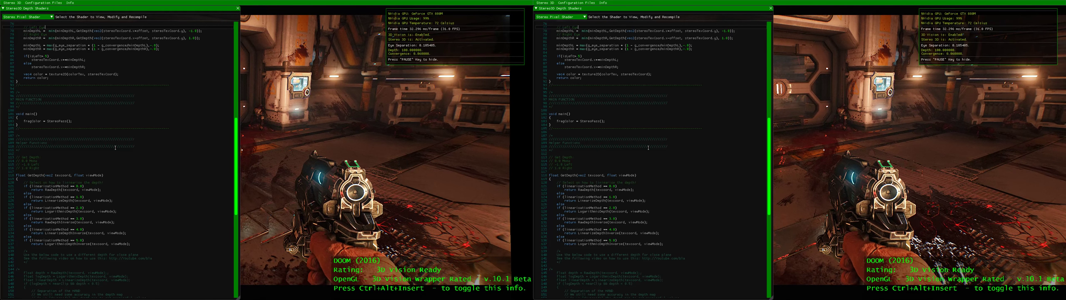
{"action": "scroll", "coordinate": [115, 147], "scroll_direction": "down", "scroll_amount": 8}
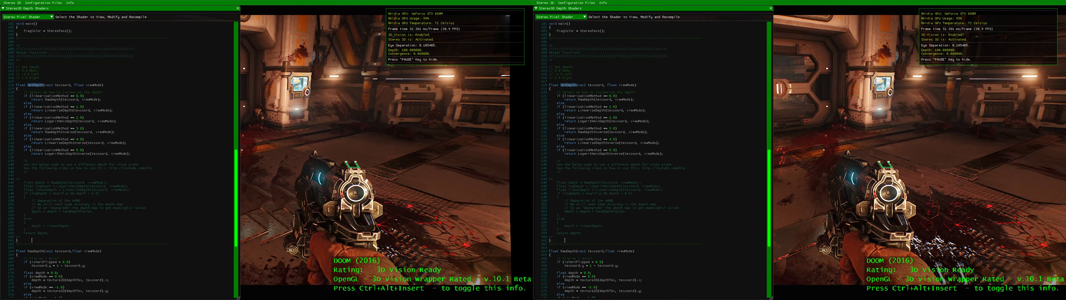
Comment out GetDepth's old depth-mode branches and tidy lines around the new handDepthFactor code
{"action": "left_click_drag", "start_coordinate": [74, 237], "coordinate": [16, 178]}
{"action": "left_click", "coordinate": [58, 180]}
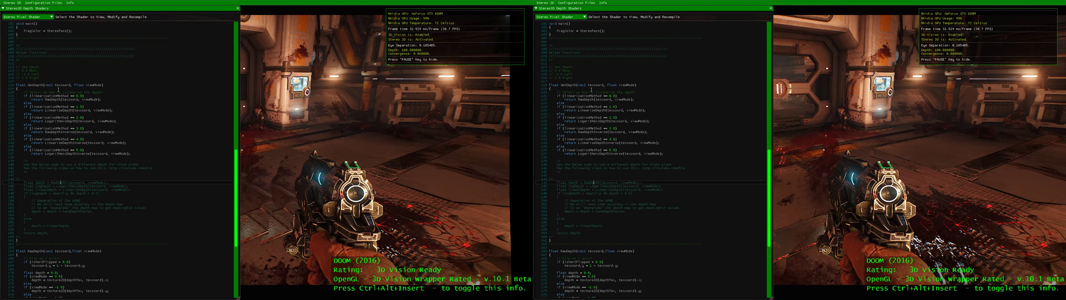
{"action": "key", "text": "Return"}
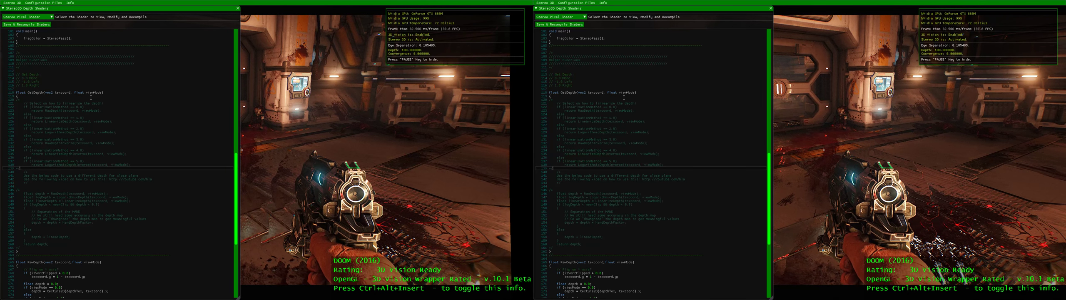
{"action": "key", "text": "Return"}
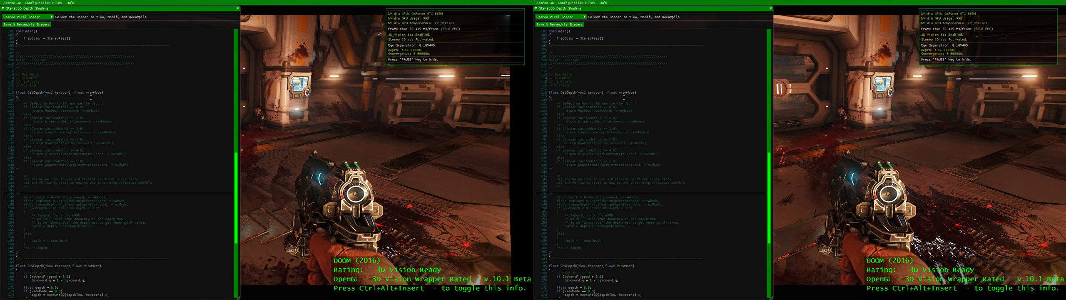
{"action": "key", "text": "BackSpace"}
{"action": "key", "text": "BackSpace"}
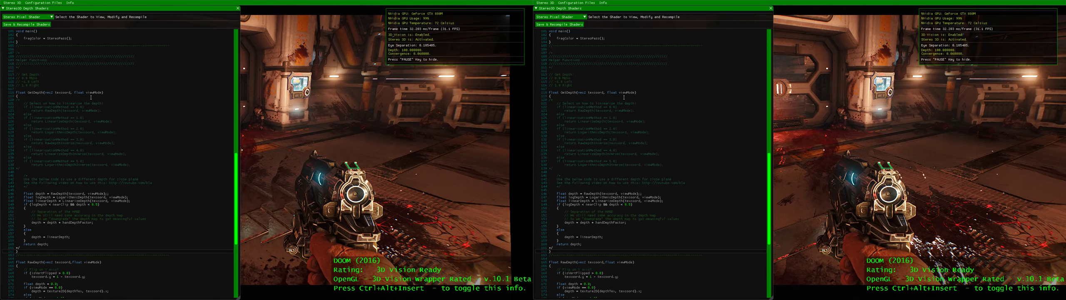
{"action": "key", "text": "BackSpace"}
Save and recompile the edited shaders so they apply in game
{"action": "left_click", "coordinate": [39, 23]}
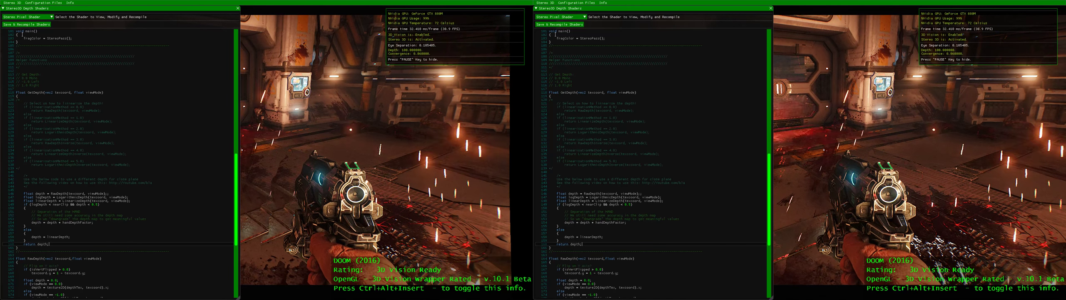
{"action": "scroll", "coordinate": [117, 151], "scroll_direction": "down", "scroll_amount": 1}
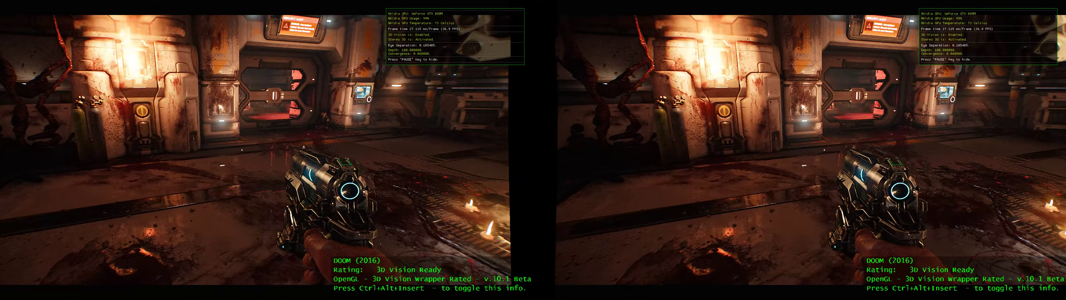
{"action": "key", "text": "ctrl+alt+Insert"}
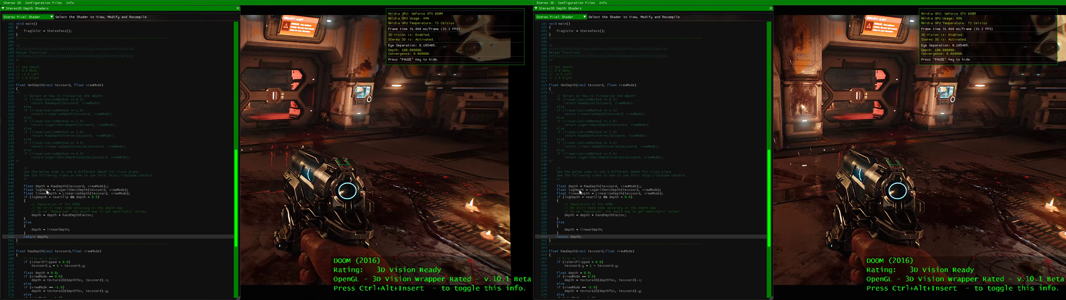
From the linearDepth line, bring up the Depth Editor and set linearisation to Logarithmic
{"action": "left_click", "coordinate": [72, 196]}
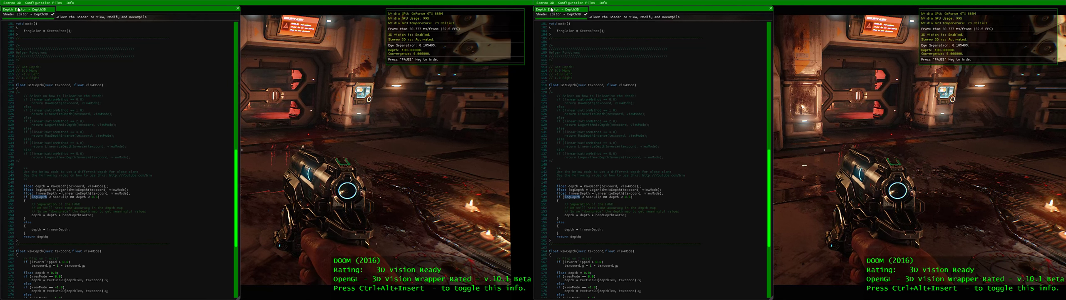
{"action": "left_click", "coordinate": [19, 10]}
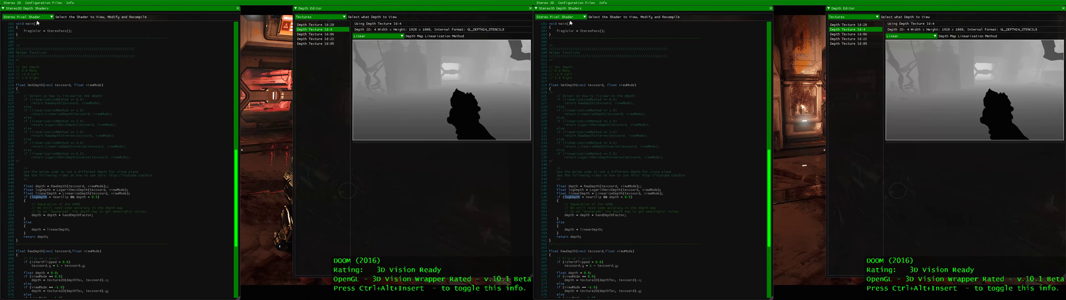
{"action": "left_click", "coordinate": [365, 37]}
{"action": "left_click", "coordinate": [375, 52]}
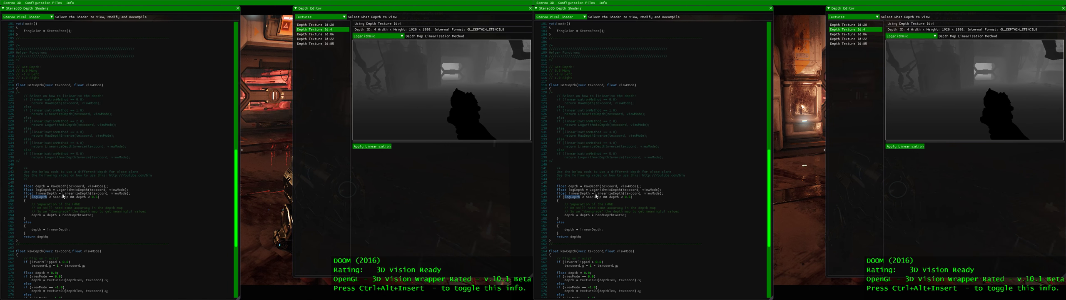
Select a word on the logDepth line, then the farClip and nearClip #define lines
{"action": "double_click", "coordinate": [76, 196]}
{"action": "scroll", "coordinate": [66, 90], "scroll_direction": "up", "scroll_amount": 10}
{"action": "scroll", "coordinate": [66, 89], "scroll_direction": "up", "scroll_amount": 10}
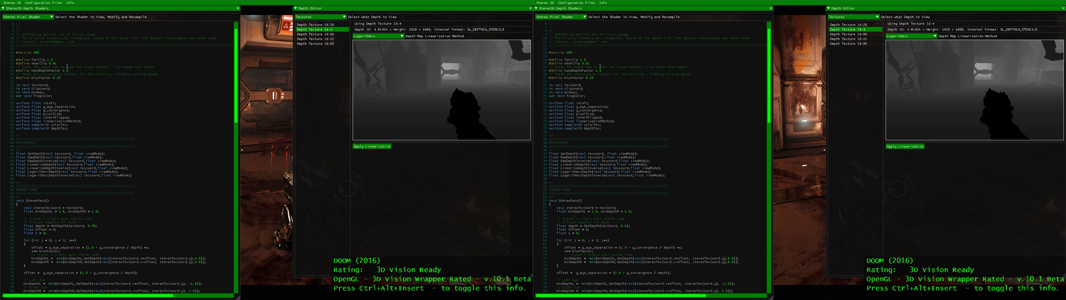
{"action": "left_click_drag", "start_coordinate": [60, 66], "coordinate": [17, 58]}
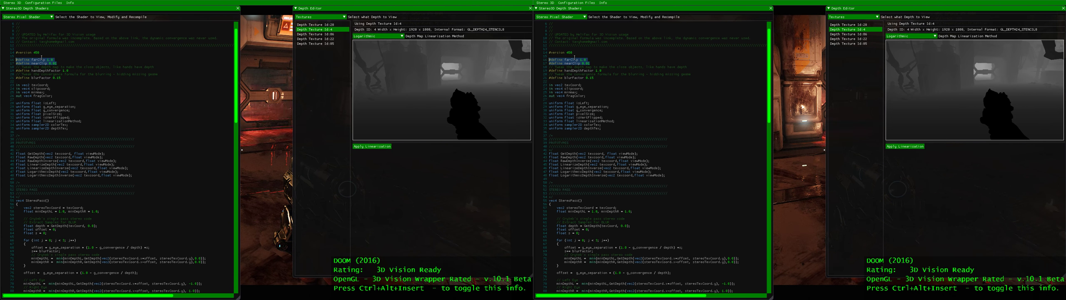
{"action": "scroll", "coordinate": [601, 57], "scroll_direction": "down", "scroll_amount": 4}
{"action": "scroll", "coordinate": [602, 57], "scroll_direction": "down", "scroll_amount": 5}
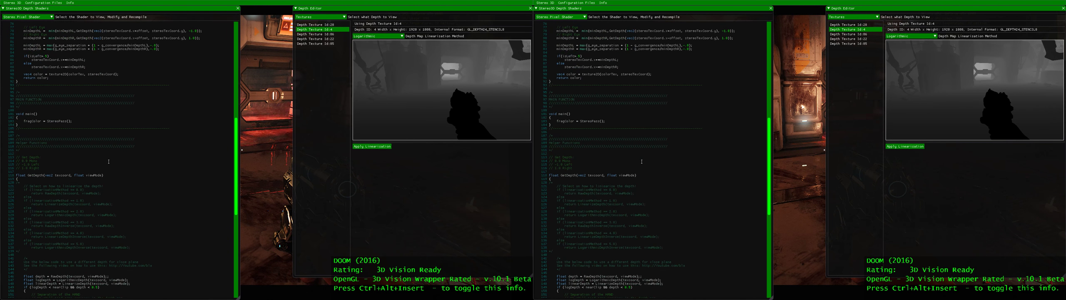
{"action": "scroll", "coordinate": [602, 57], "scroll_direction": "down", "scroll_amount": 5}
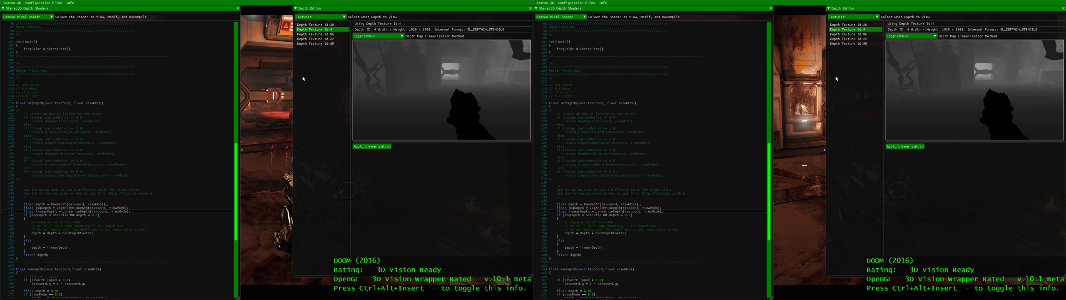
{"action": "left_click", "coordinate": [378, 37]}
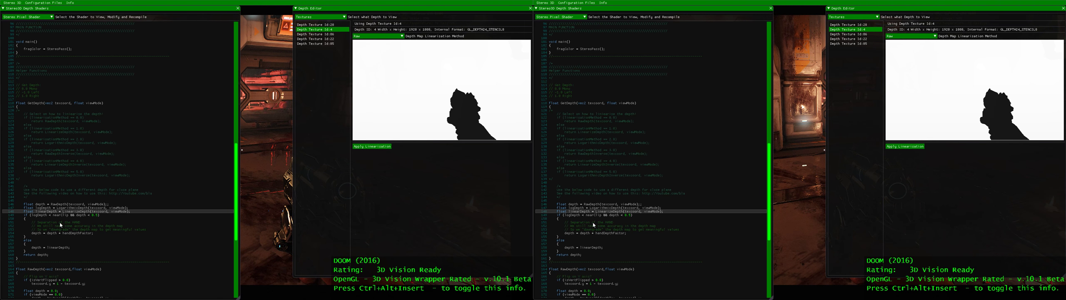
{"action": "double_click", "coordinate": [24, 233]}
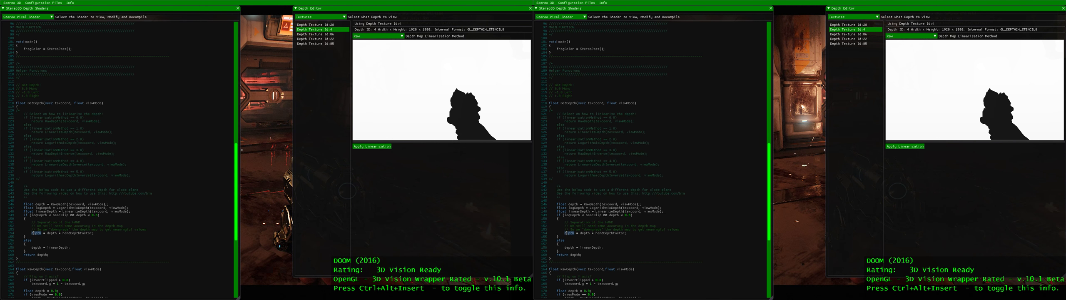
{"action": "double_click", "coordinate": [79, 233]}
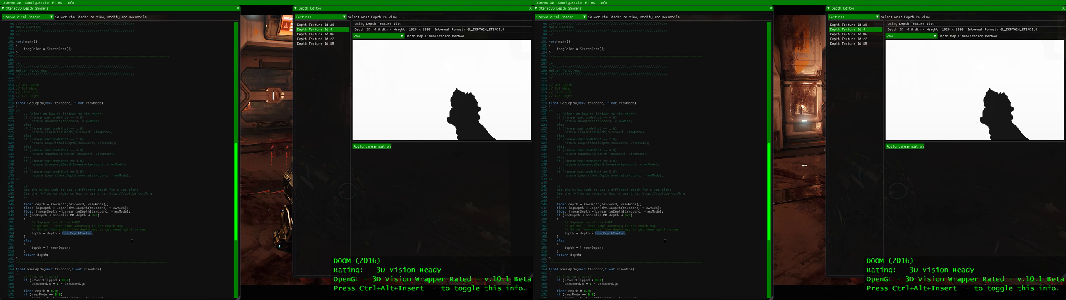
{"action": "scroll", "coordinate": [131, 241], "scroll_direction": "up", "scroll_amount": 5}
{"action": "scroll", "coordinate": [132, 167], "scroll_direction": "up", "scroll_amount": 5}
{"action": "scroll", "coordinate": [132, 125], "scroll_direction": "up", "scroll_amount": 5}
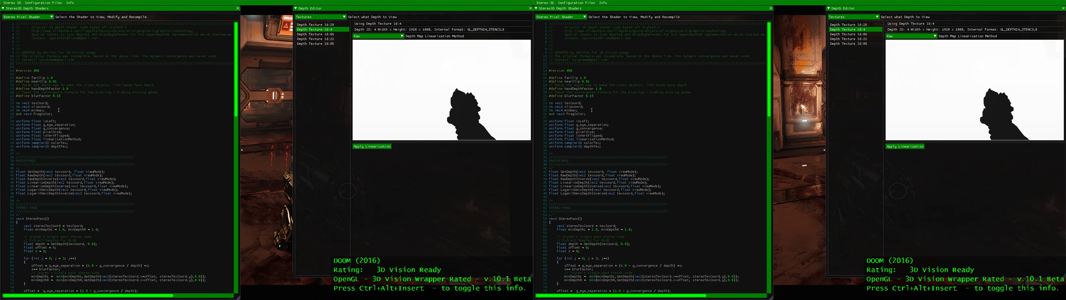
{"action": "scroll", "coordinate": [145, 172], "scroll_direction": "down", "scroll_amount": 5}
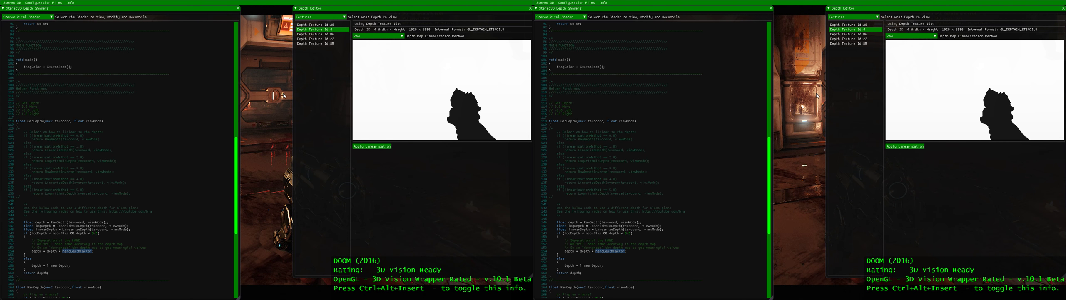
{"action": "left_click", "coordinate": [154, 195]}
Swap the active depth if-block and preview the depth map as Raw
{"action": "key", "text": "ctrl+z"}
{"action": "key", "text": "ctrl+z"}
{"action": "key", "text": "ctrl+z"}
{"action": "key", "text": "ctrl+z"}
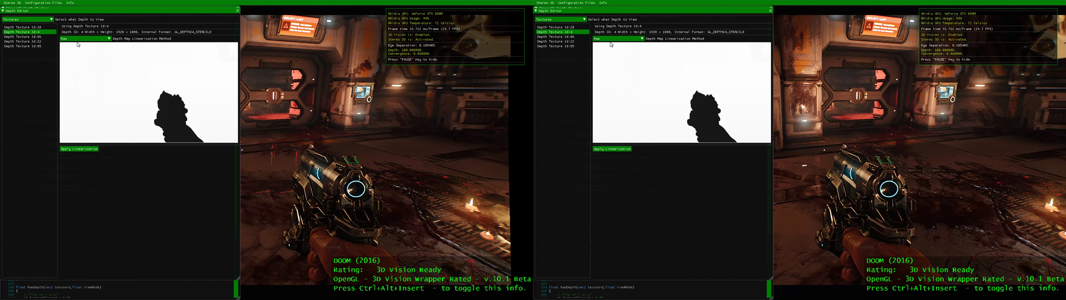
{"action": "left_click", "coordinate": [80, 38]}
{"action": "left_click", "coordinate": [75, 51]}
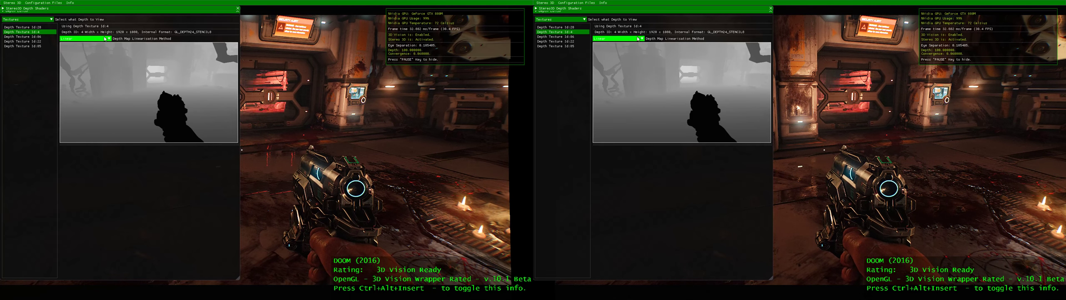
{"action": "left_click", "coordinate": [637, 38]}
{"action": "left_click", "coordinate": [616, 46]}
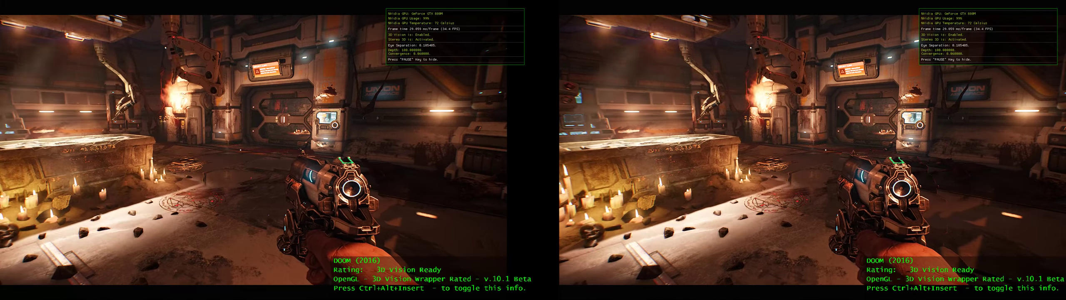
Set Depth Map Linearisation to Linear and apply it
{"action": "key", "text": "Insert"}
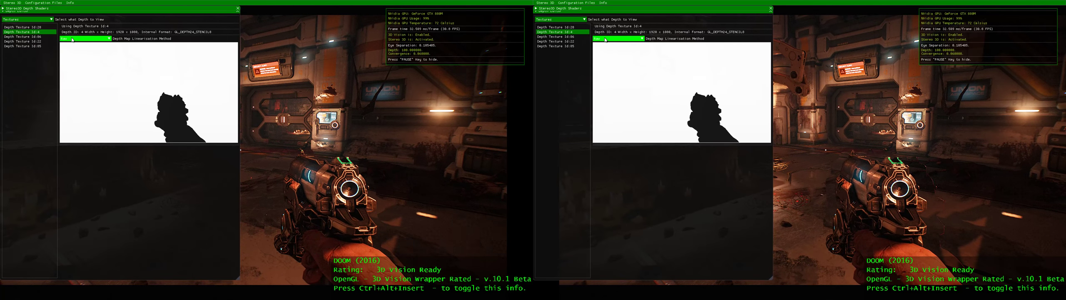
{"action": "left_click", "coordinate": [84, 38]}
{"action": "left_click", "coordinate": [84, 50]}
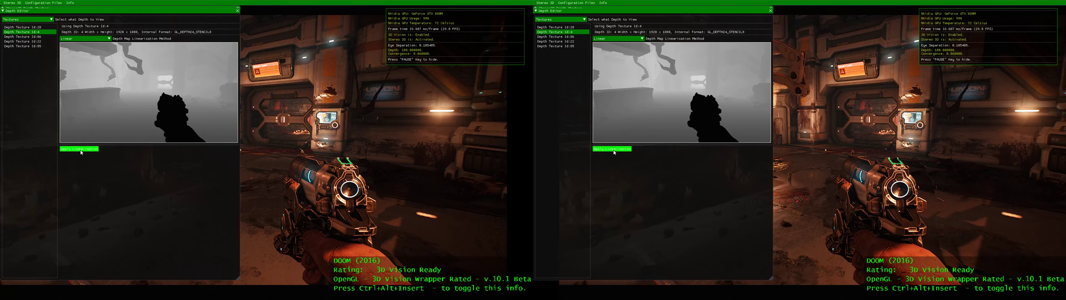
{"action": "left_click", "coordinate": [79, 148]}
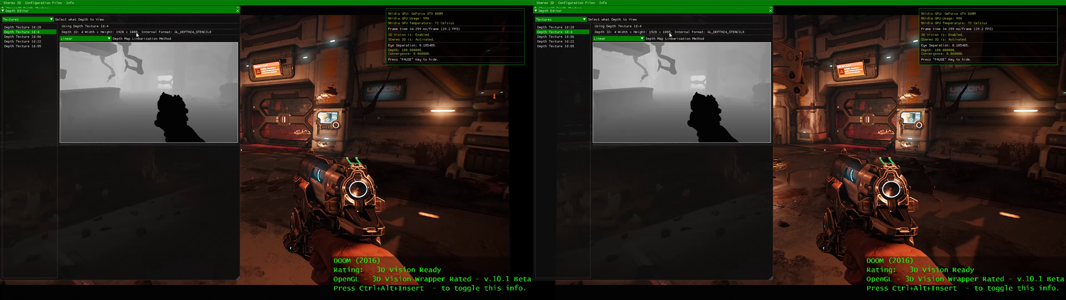
Return to the StereoPass pixel shader editor showing the GetDepth hand-offset code
{"action": "left_click", "coordinate": [237, 10]}
{"action": "left_click", "coordinate": [50, 3]}
{"action": "left_click", "coordinate": [151, 69]}
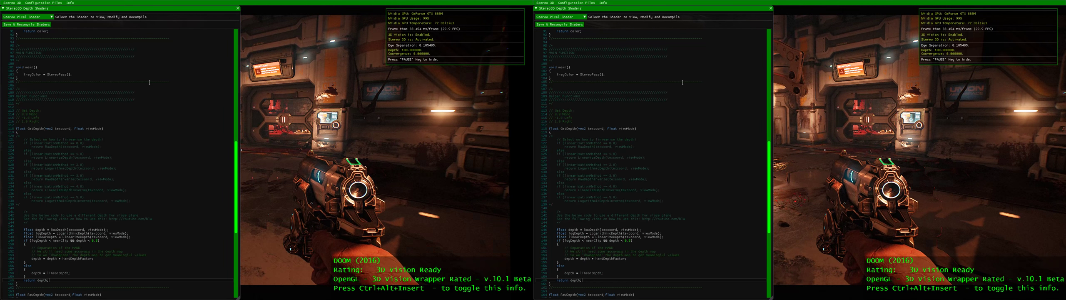
Save and recompile the edited shaders, hide the overlay, and exit DOOM to the desktop
{"action": "left_click", "coordinate": [26, 25]}
{"action": "scroll", "coordinate": [125, 167], "scroll_direction": "down", "scroll_amount": 1}
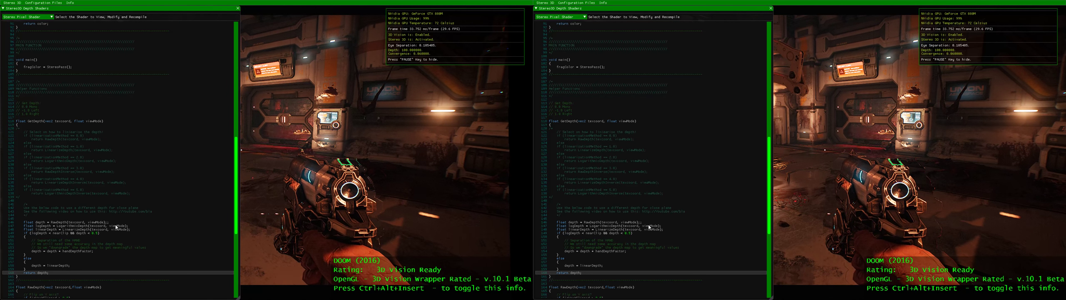
{"action": "key", "text": "Escape"}
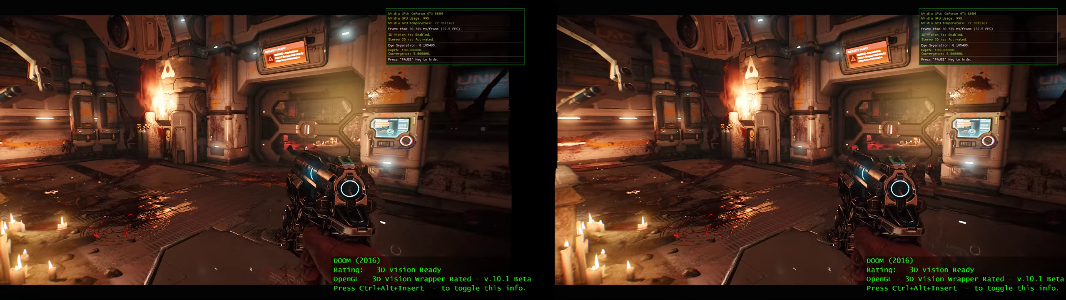
{"action": "key", "text": "Escape"}
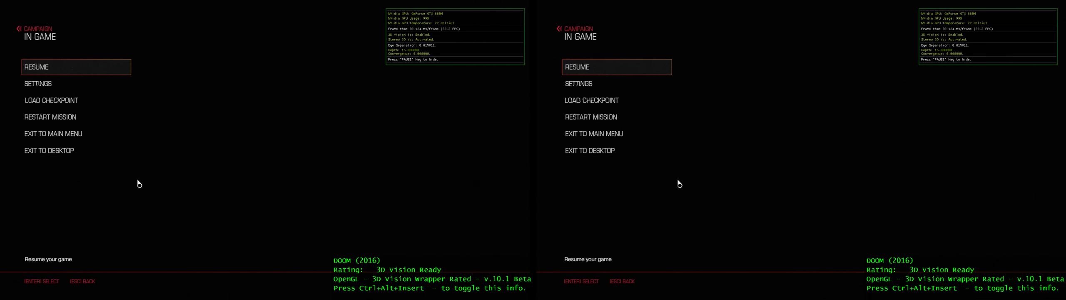
{"action": "key", "text": "Escape"}
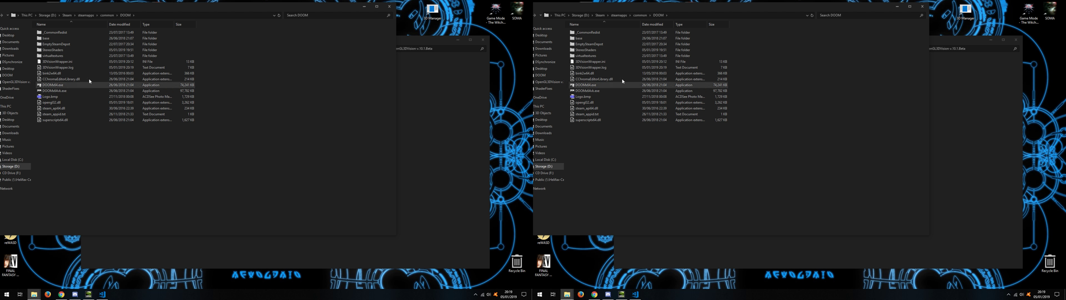
Set EnableDevMode to false in 3DVisionWrapper.ini and close VS Code
{"action": "double_click", "coordinate": [604, 61]}
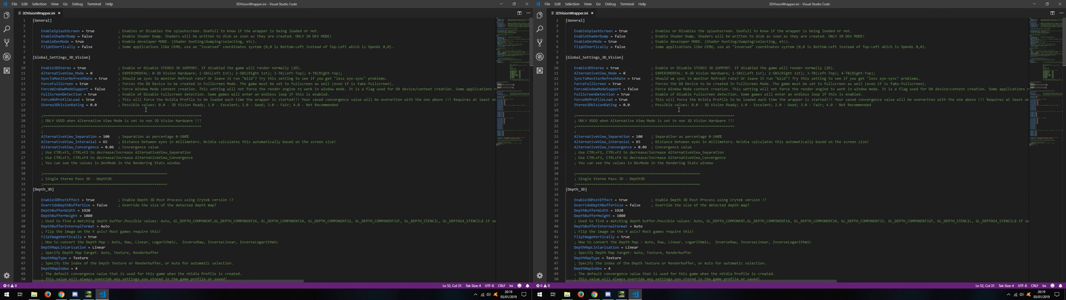
{"action": "double_click", "coordinate": [100, 88]}
{"action": "key", "text": "ctrl+c"}
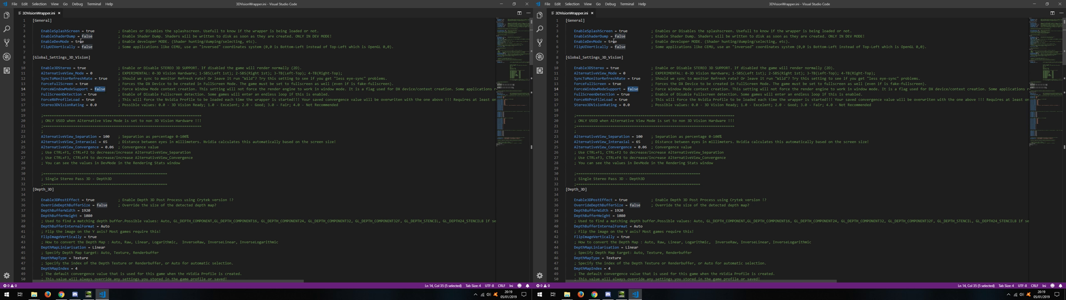
{"action": "double_click", "coordinate": [79, 43]}
{"action": "key", "text": "ctrl+v"}
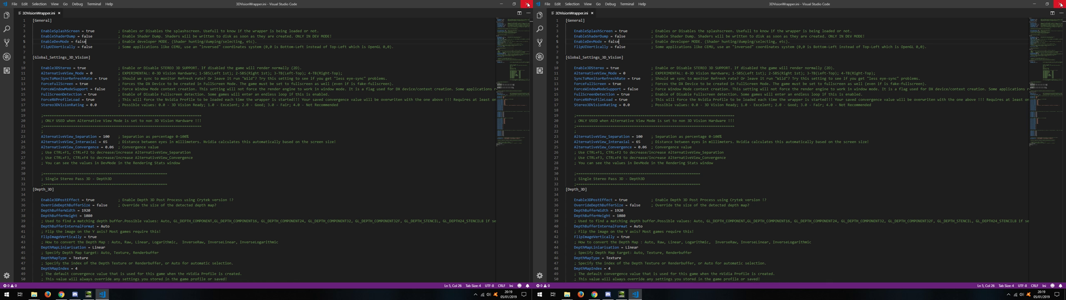
{"action": "left_click", "coordinate": [528, 3]}
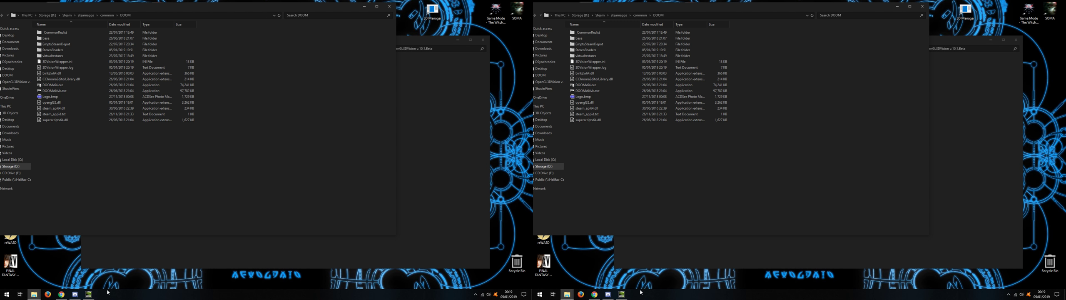
Launch DOOMx64.exe again through the wrapper
{"action": "left_click", "coordinate": [61, 293]}
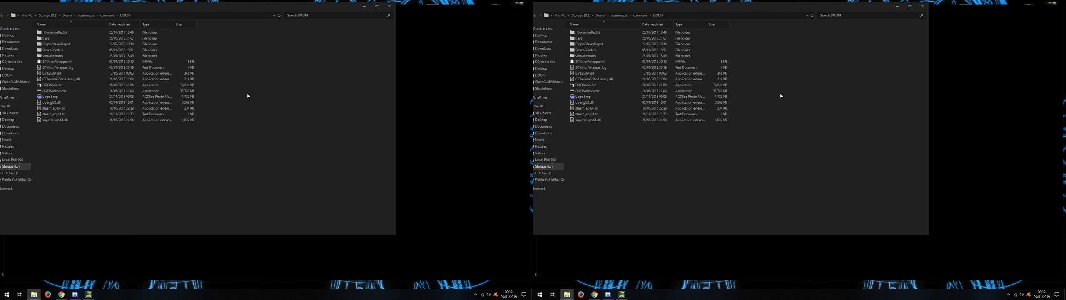
Alt+Tab over to the DOOM window while it loads
{"action": "key", "text": "alt+Tab"}
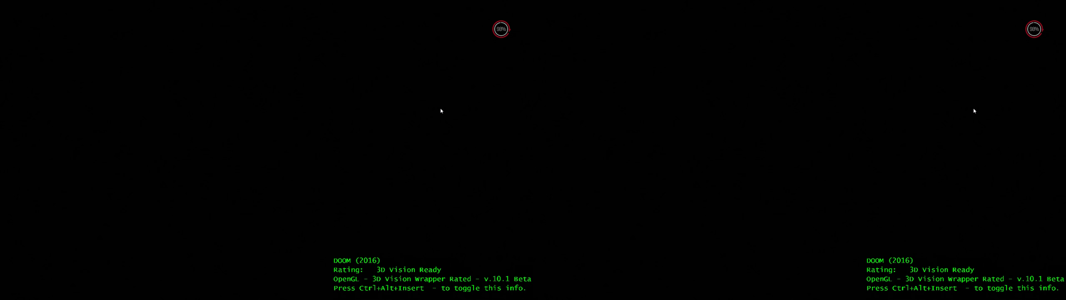
Show the 3D Vision info overlay and continue the campaign from Game Slot 2 into The UAC
{"action": "key", "text": "Pause"}
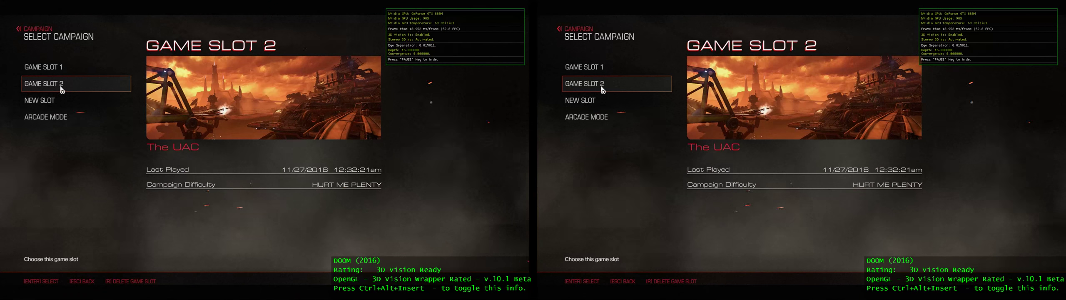
{"action": "left_click", "coordinate": [59, 85]}
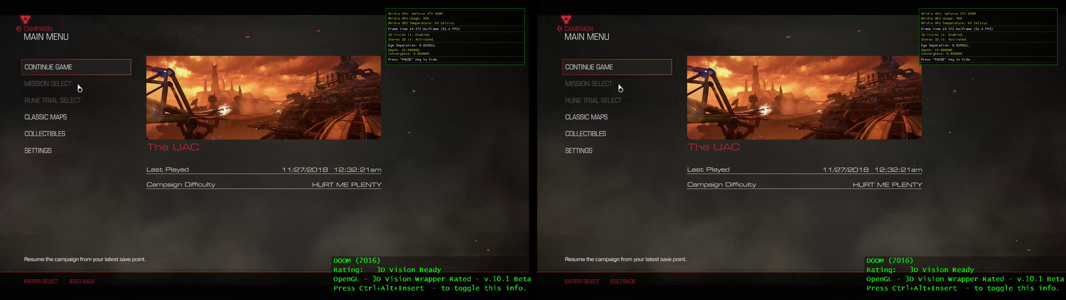
{"action": "left_click", "coordinate": [48, 67]}
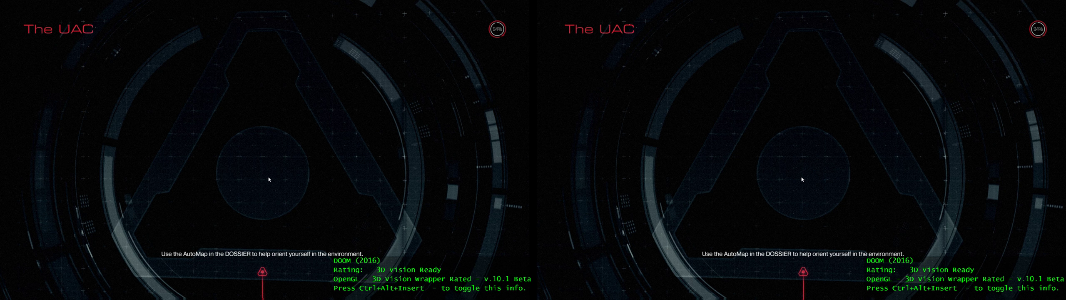
Show the stereo info overlay and play the UAC level in side-by-side 3D, collecting a codex entry
{"action": "key", "text": "Pause"}
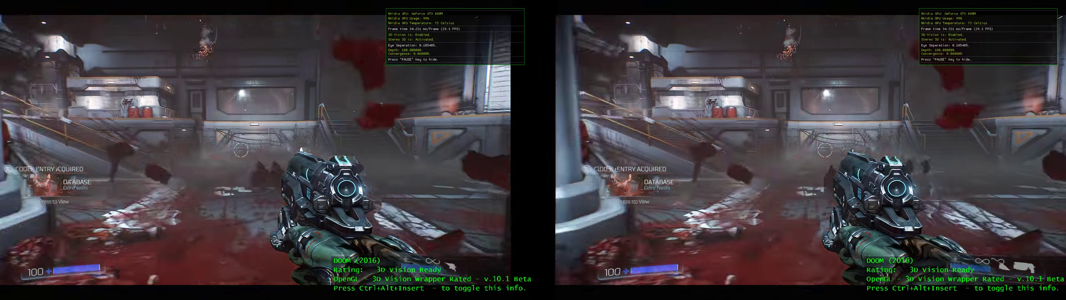
Pause the game at the in-game menu
{"action": "key", "text": "Escape"}
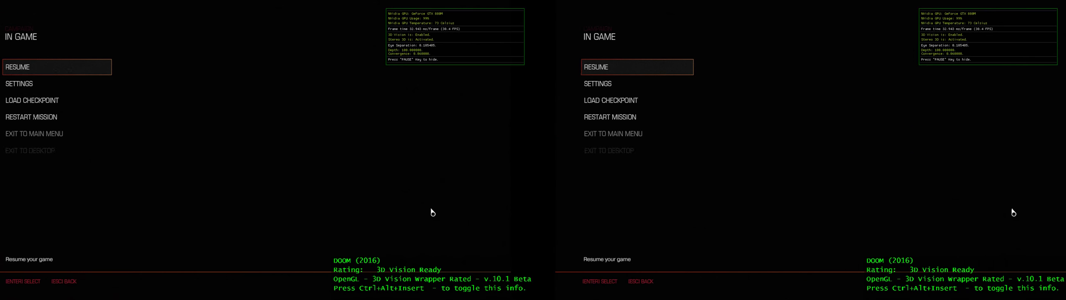